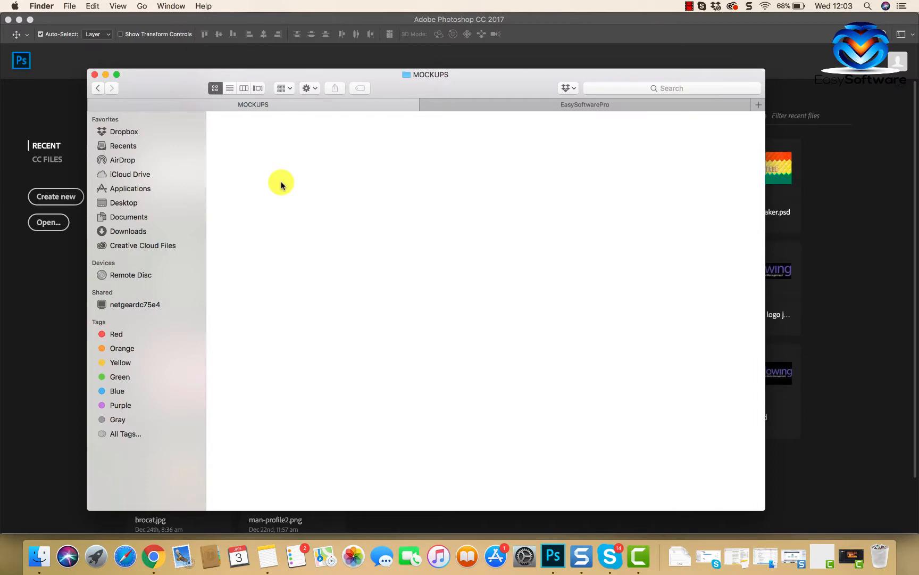
Step: Paste the copied mockup PSD into the MOCKUPS folder and rename it App MockUp Maker MASTER.psd
right_click(281, 184)
click(317, 242)
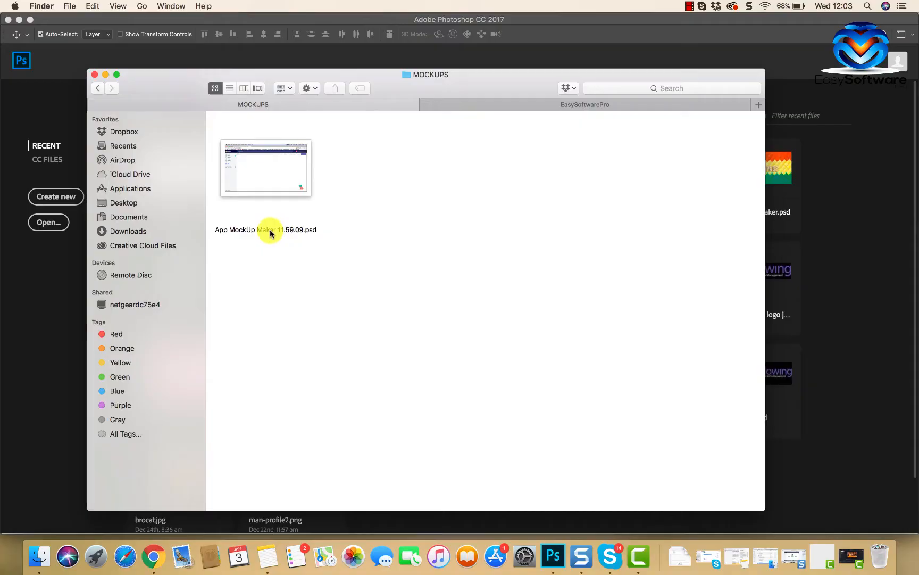
right_click(271, 229)
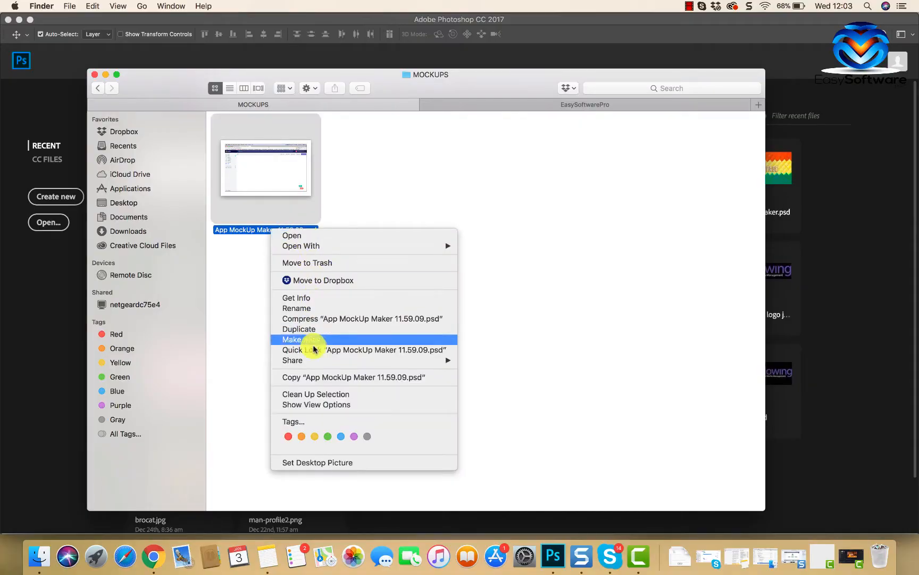
click(314, 307)
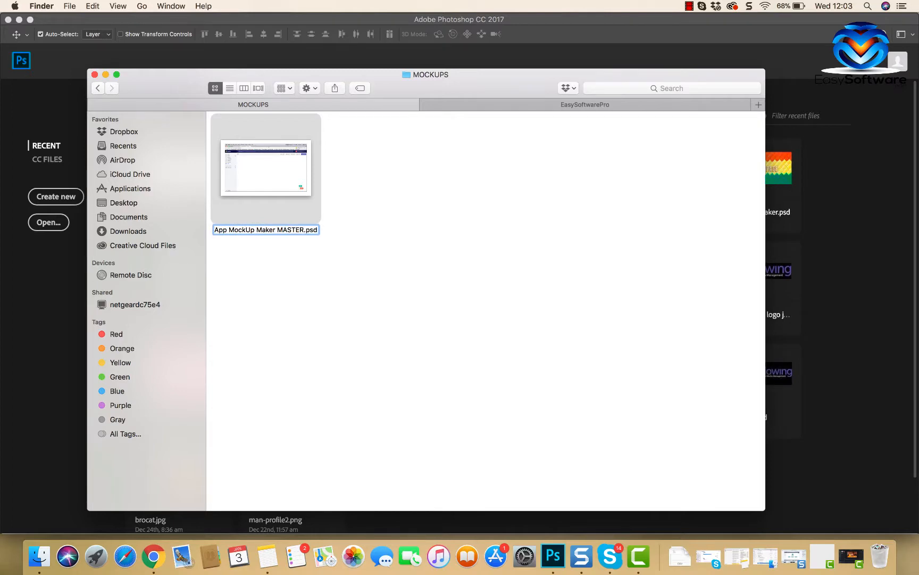
click(281, 294)
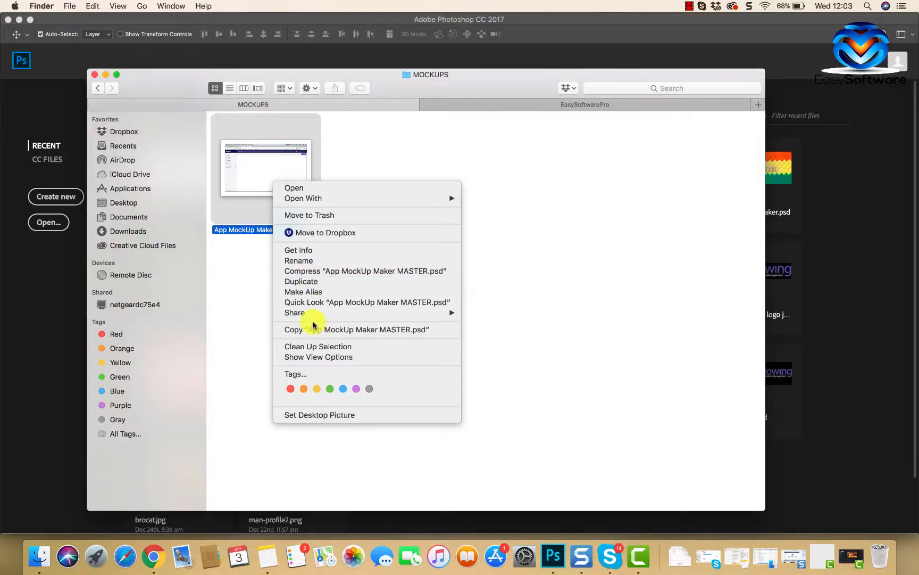
Step: Copy App MockUp Maker MASTER.psd, paste the duplicate into the same folder, and open the duplicate in Photoshop
click(309, 329)
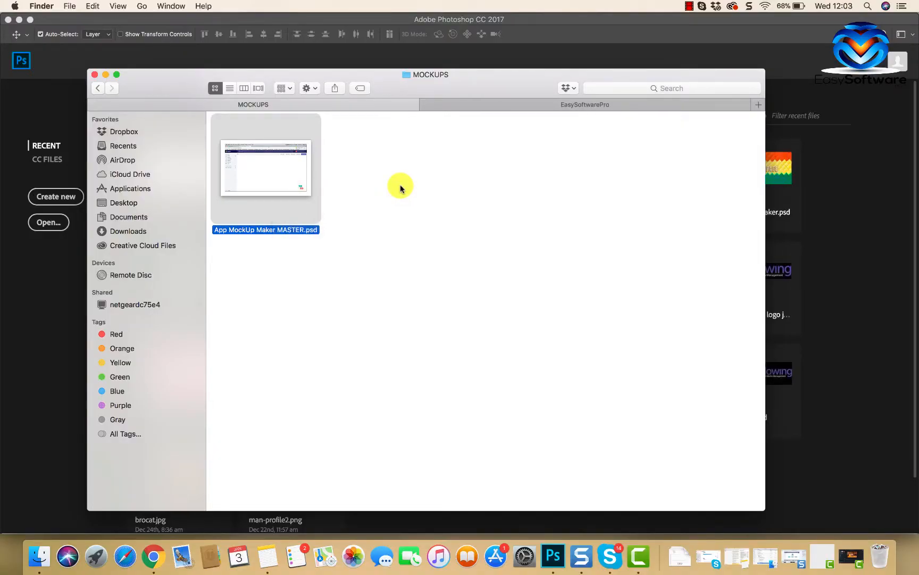
click(400, 186)
right_click(401, 186)
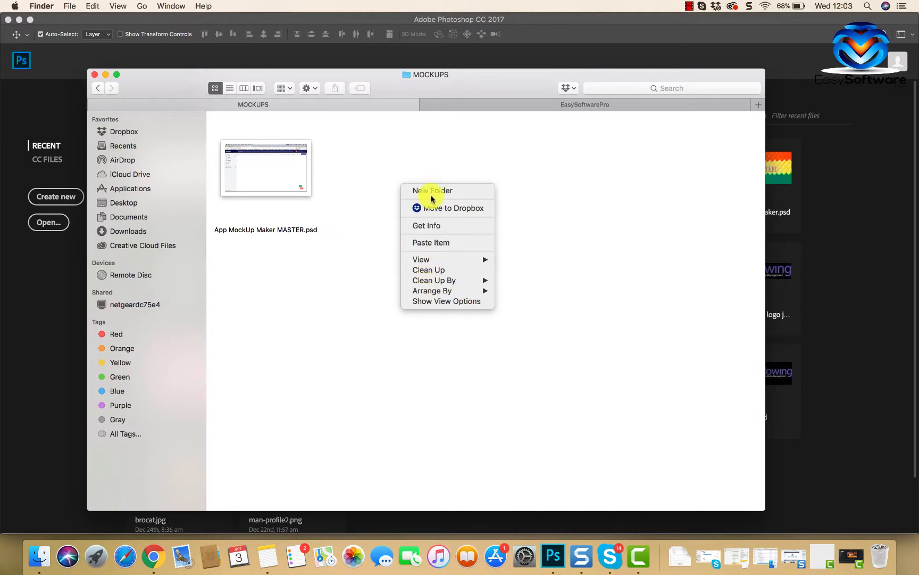
click(432, 242)
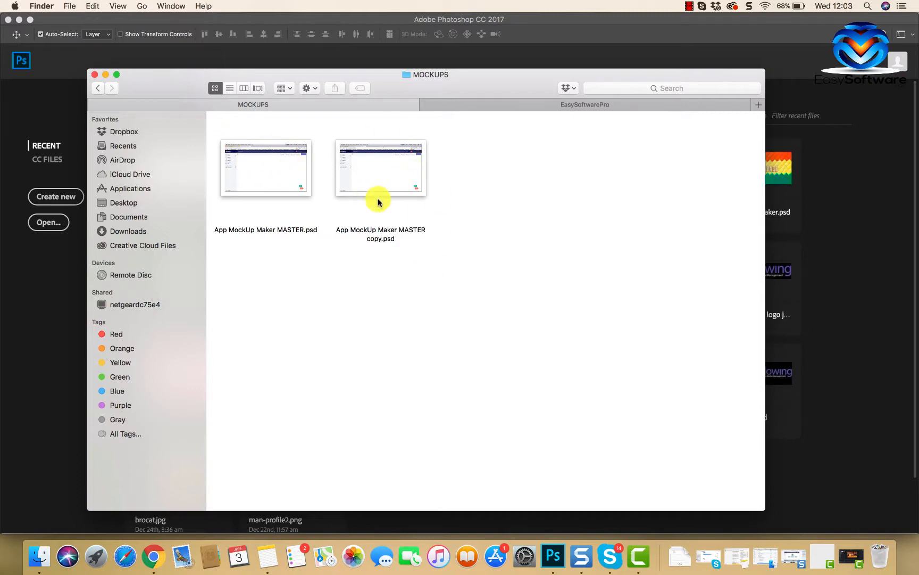
double_click(382, 169)
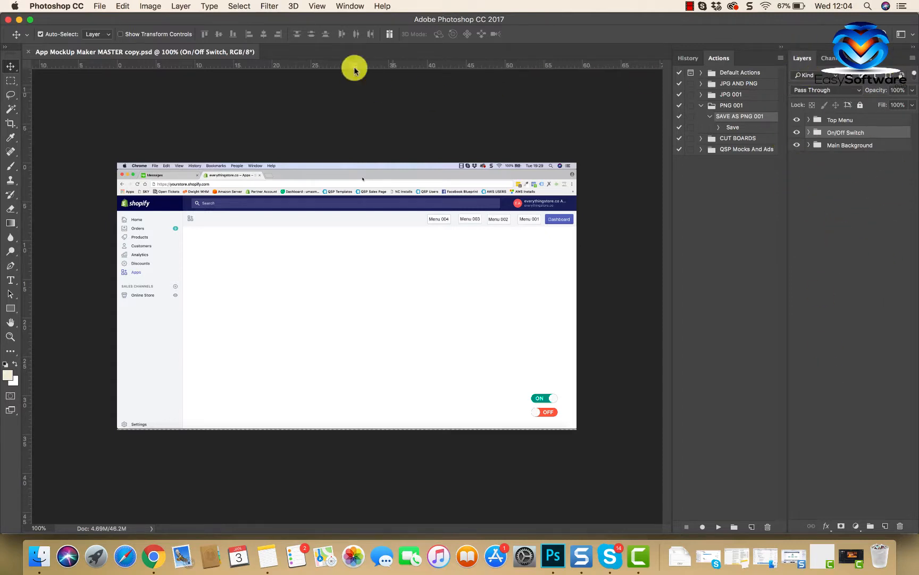
Step: Show the Character panel and hide it again
click(351, 5)
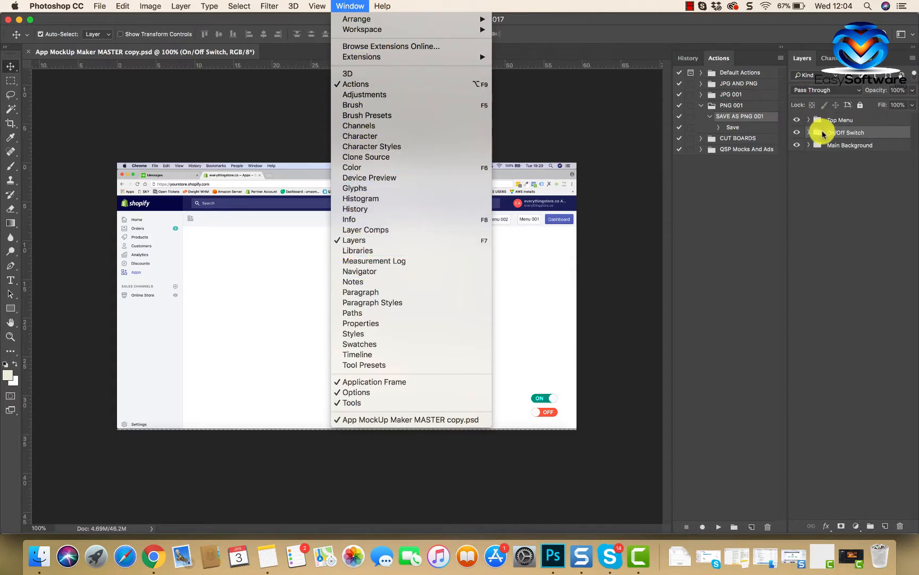
click(377, 137)
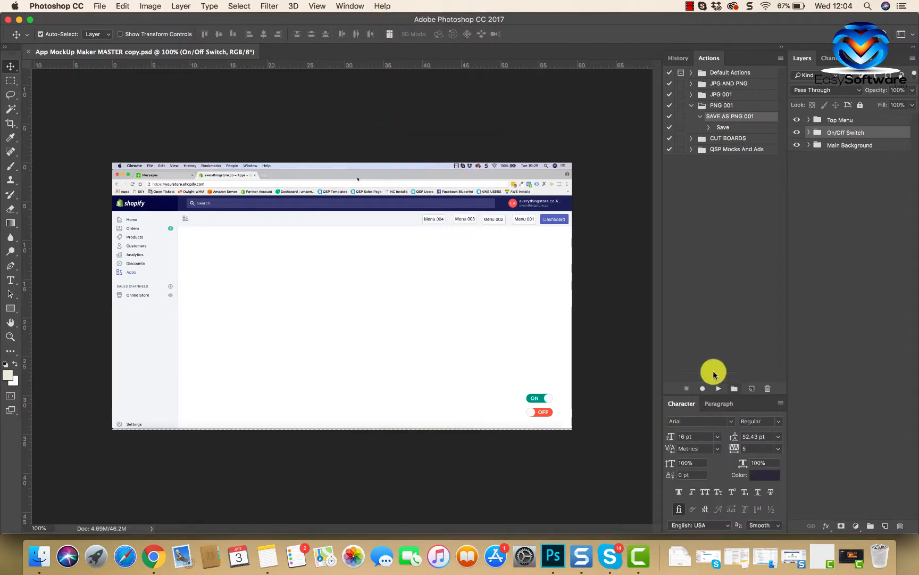
click(336, 6)
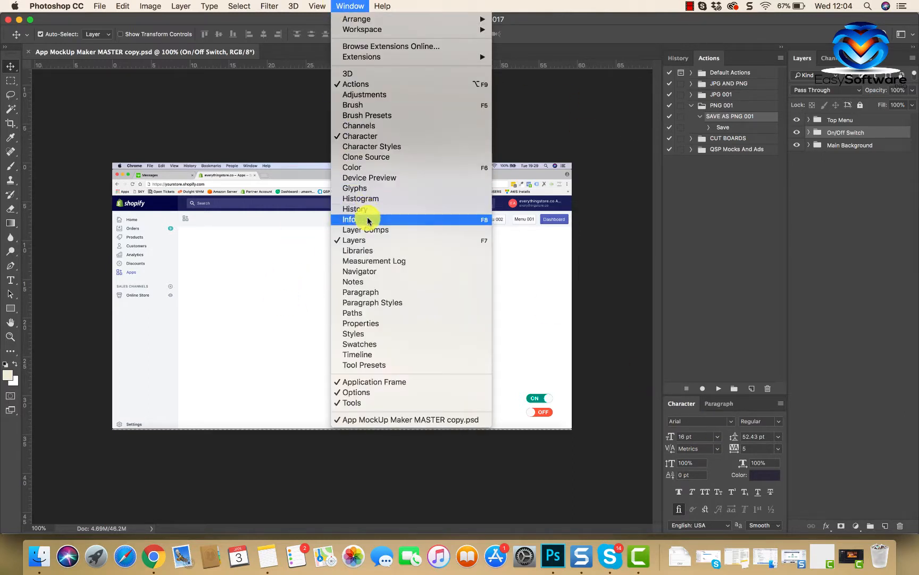
click(356, 136)
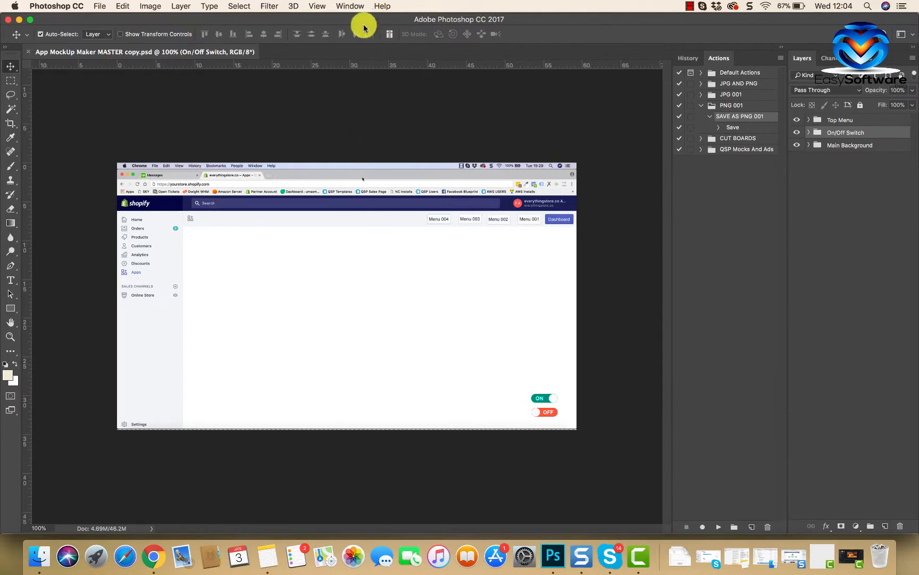
click(354, 8)
click(354, 242)
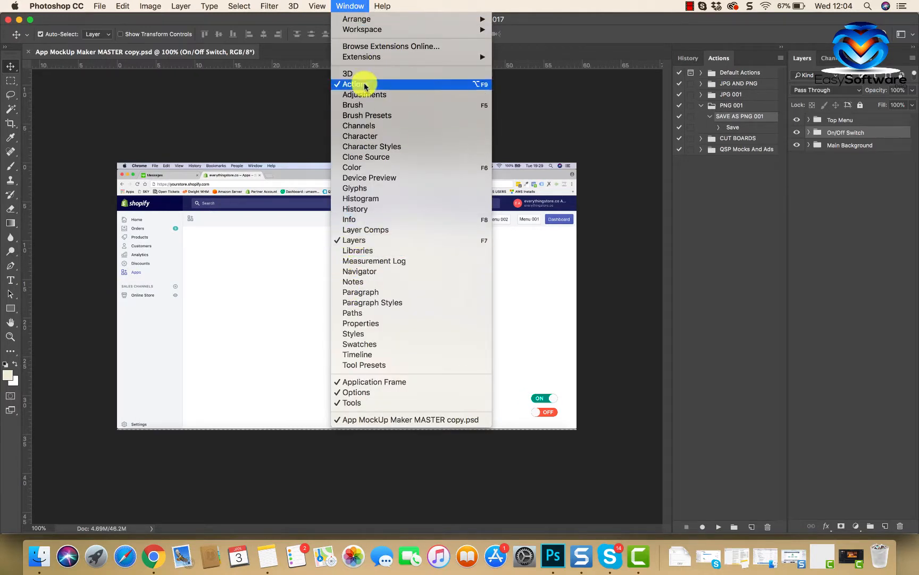
click(549, 98)
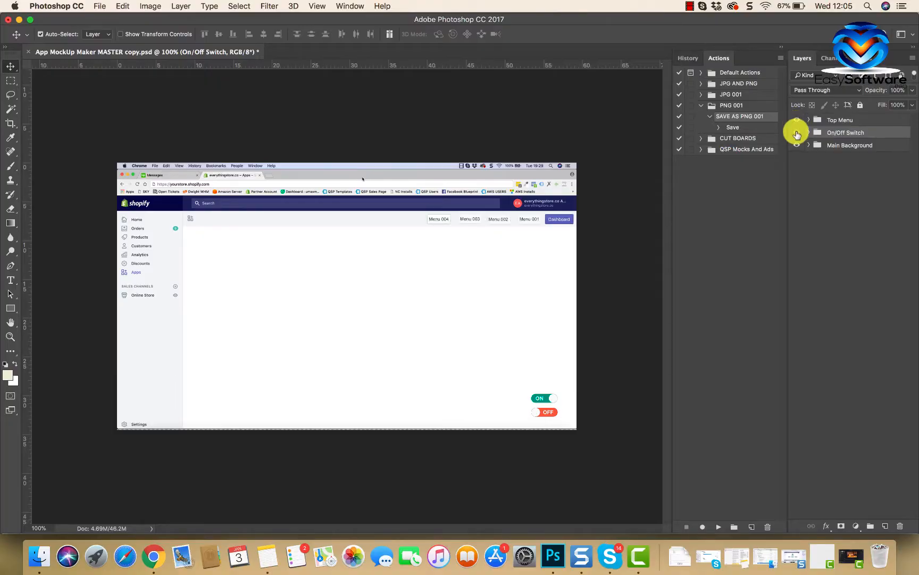
Step: Switch the visibility of the On/Off Switch and Main Background groups off and back on
click(797, 133)
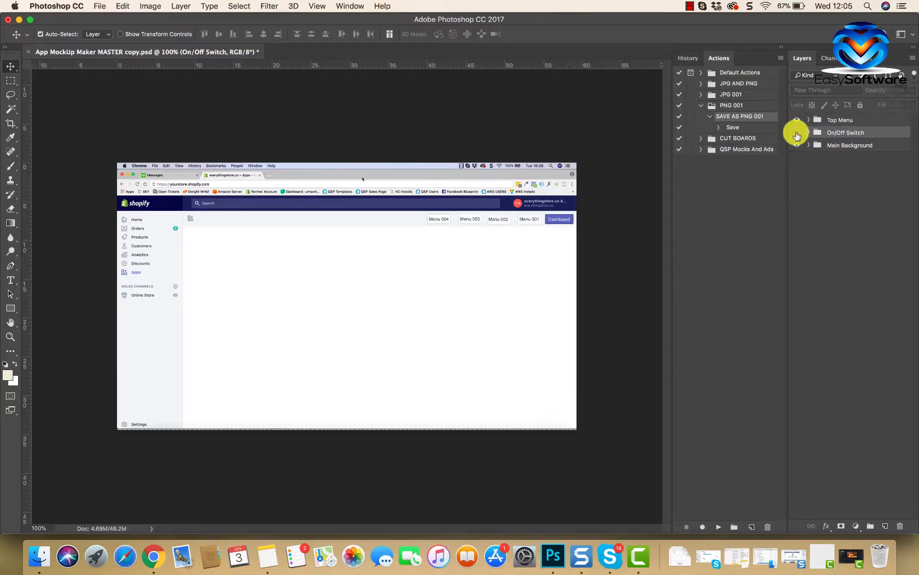
click(796, 145)
click(796, 145)
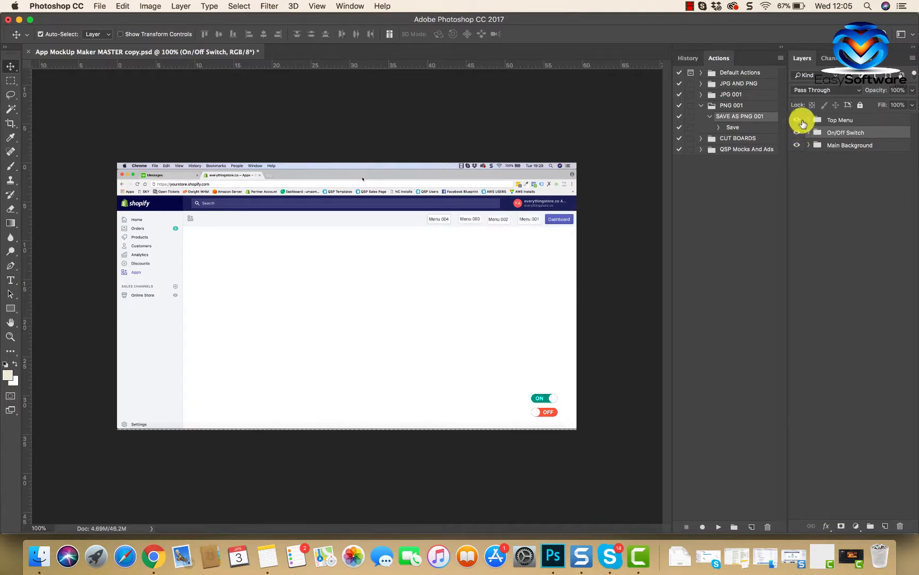
Step: Expand the Top Menu group and locate the layers of the Dashboard button, Menu 003 button and ON switch by picking them on the canvas
click(808, 120)
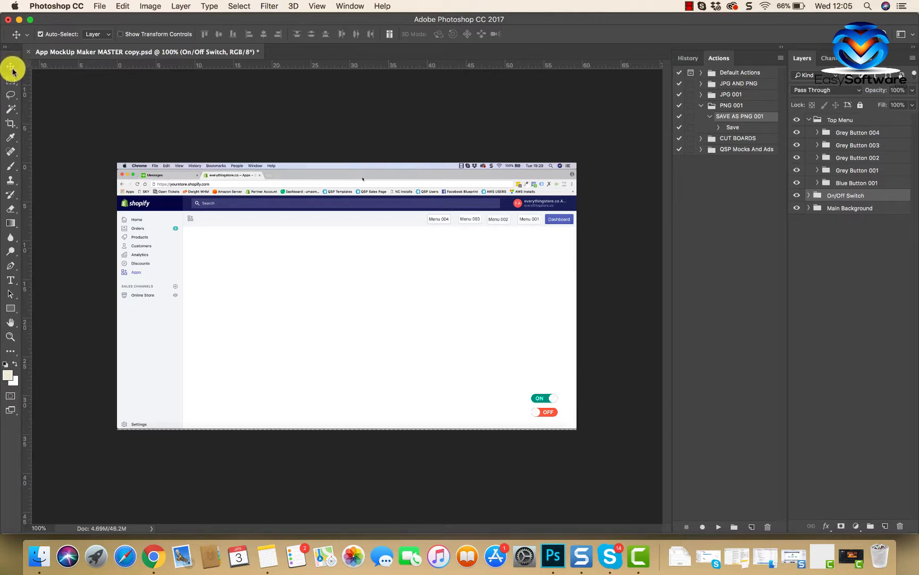
click(553, 222)
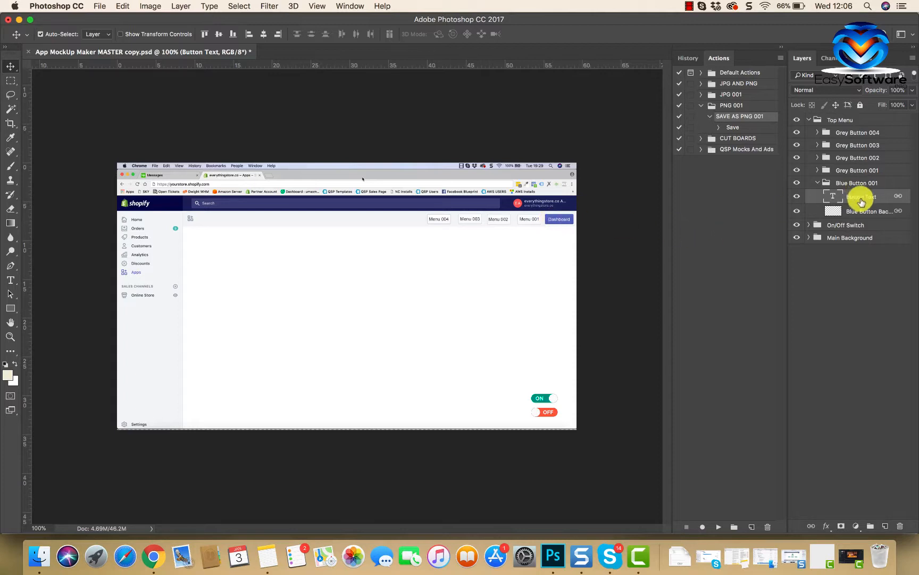
click(471, 224)
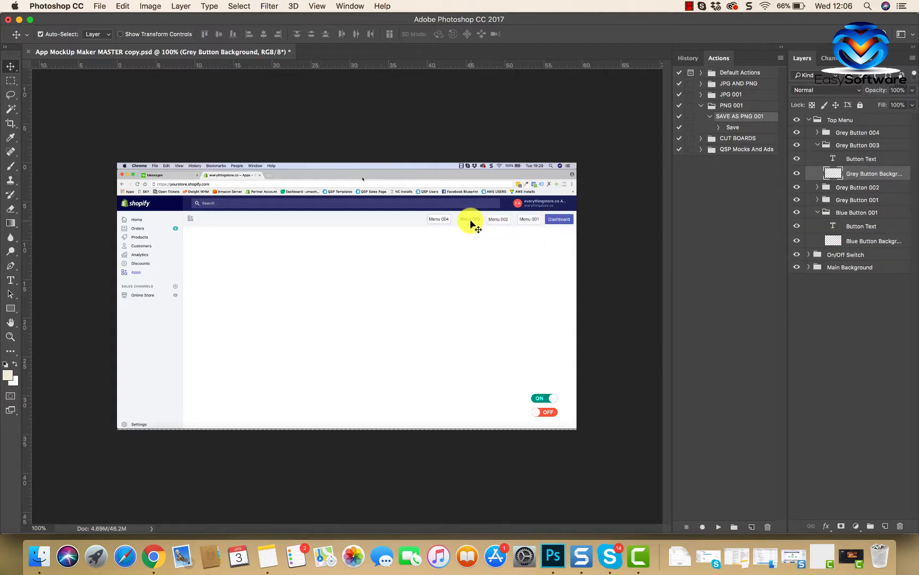
click(818, 144)
click(817, 183)
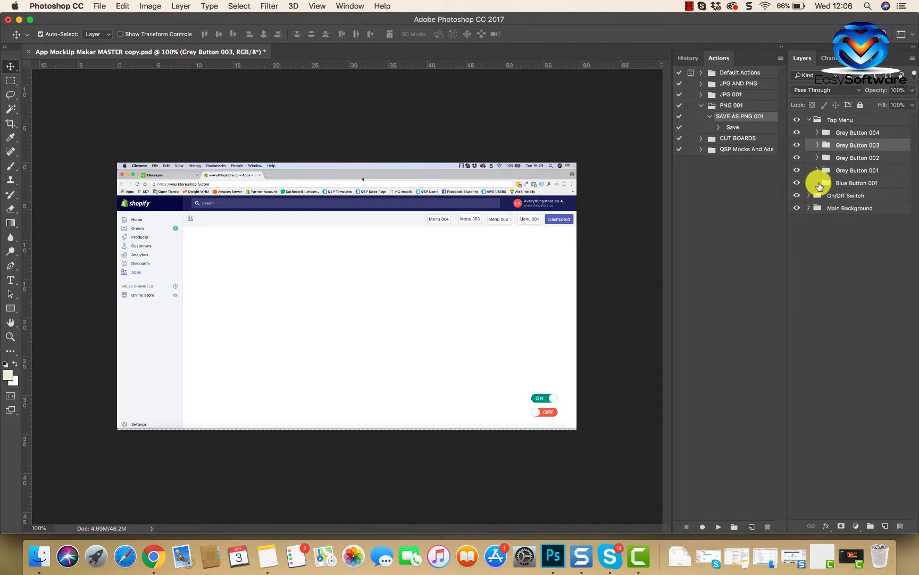
click(547, 398)
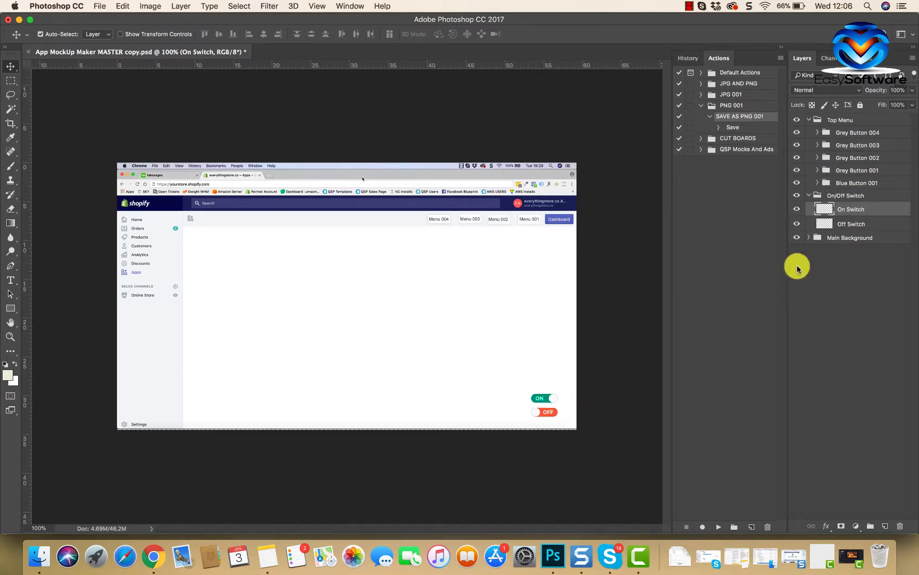
click(809, 195)
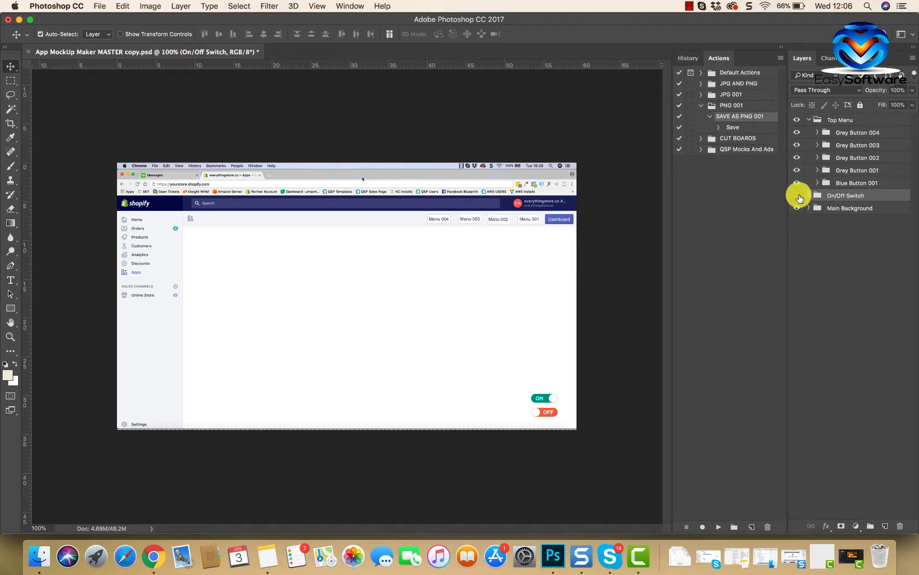
Step: Hide the On/Off Switch group and the top menu button groups, and make them all visible again
click(797, 196)
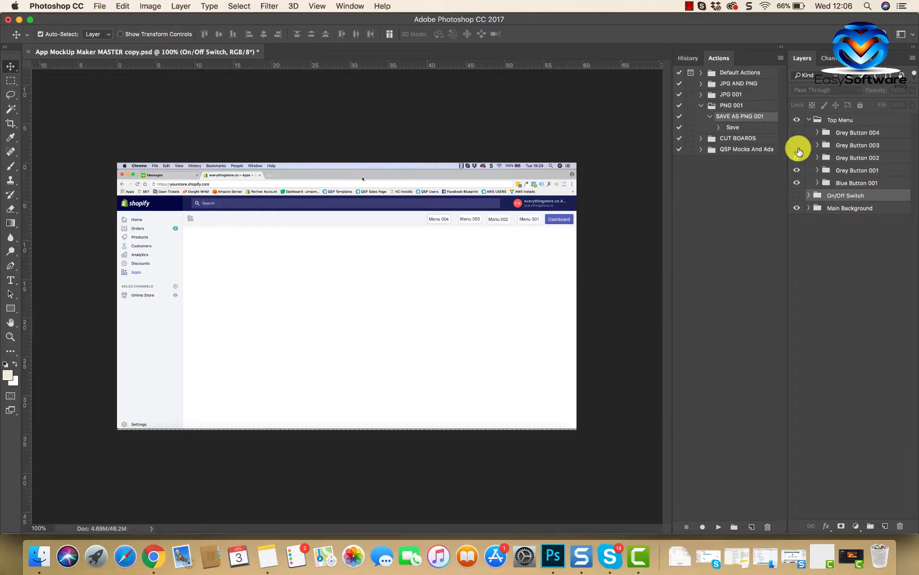
drag(799, 152, 792, 177)
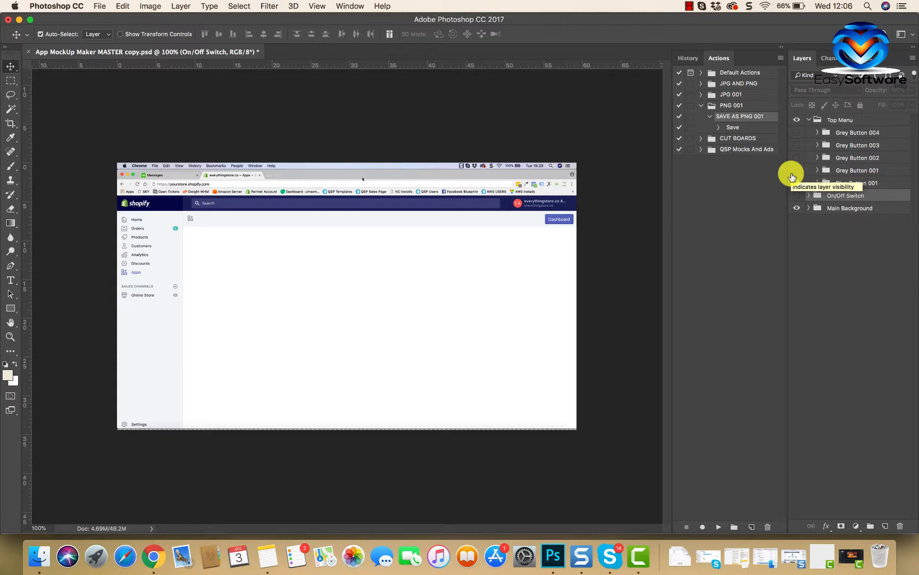
drag(797, 134, 797, 183)
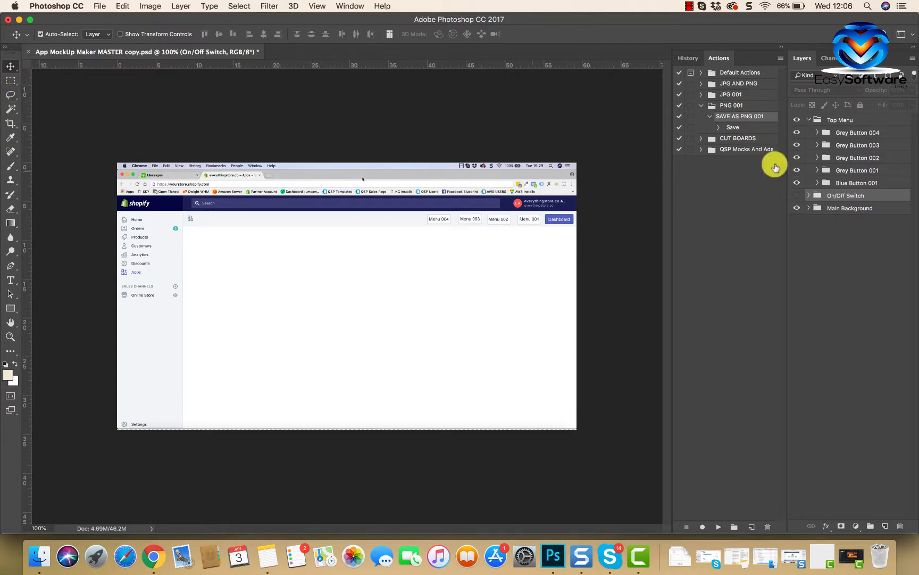
click(797, 195)
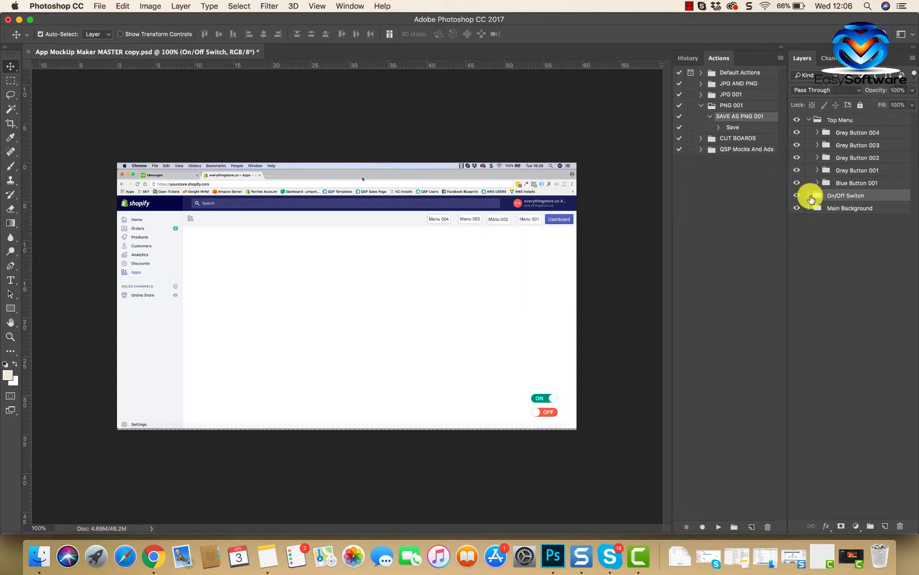
Step: Expand the On/Off Switch group and move the ON switch up and left into the empty content area of the mockup
click(808, 195)
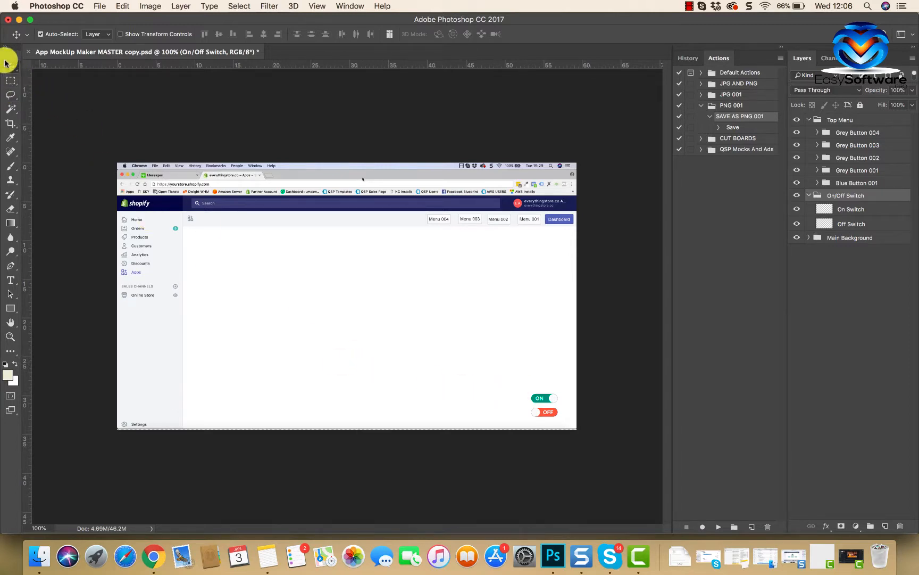
drag(539, 400, 463, 309)
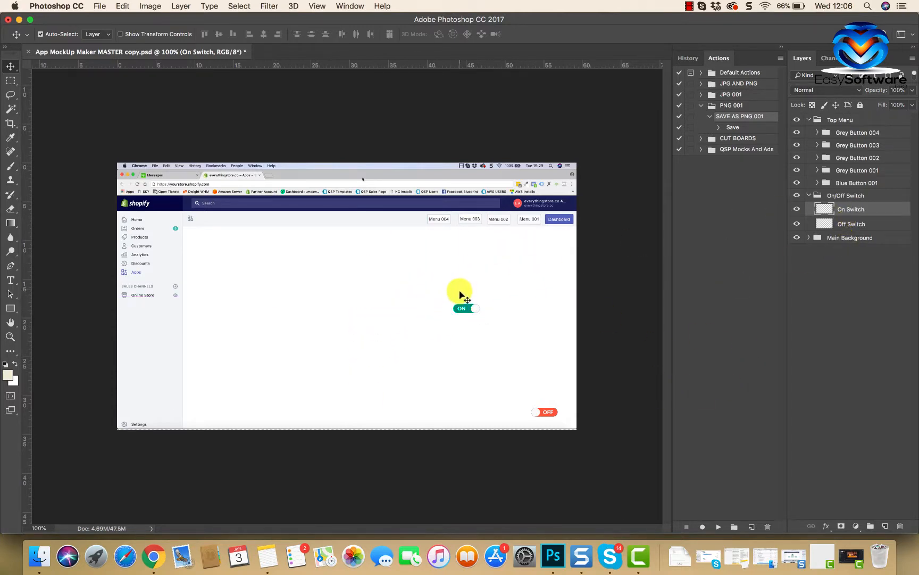
mouse_move(463, 308)
mouse_down()
mouse_move(461, 328)
mouse_move(470, 302)
mouse_move(455, 316)
mouse_up()
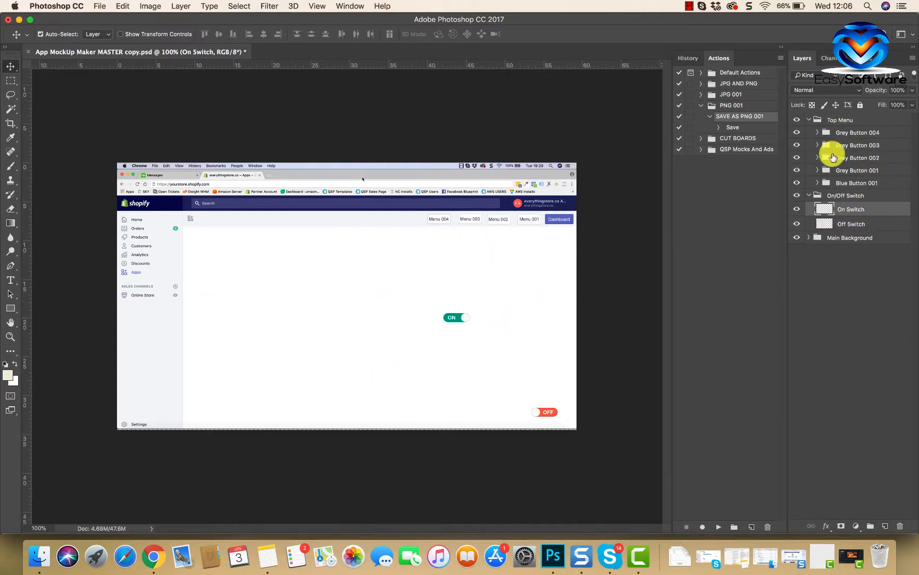
Step: Select the Off Switch, On Switch and Grey Button 002 entries in turn, ending with the On Switch layer active
click(863, 224)
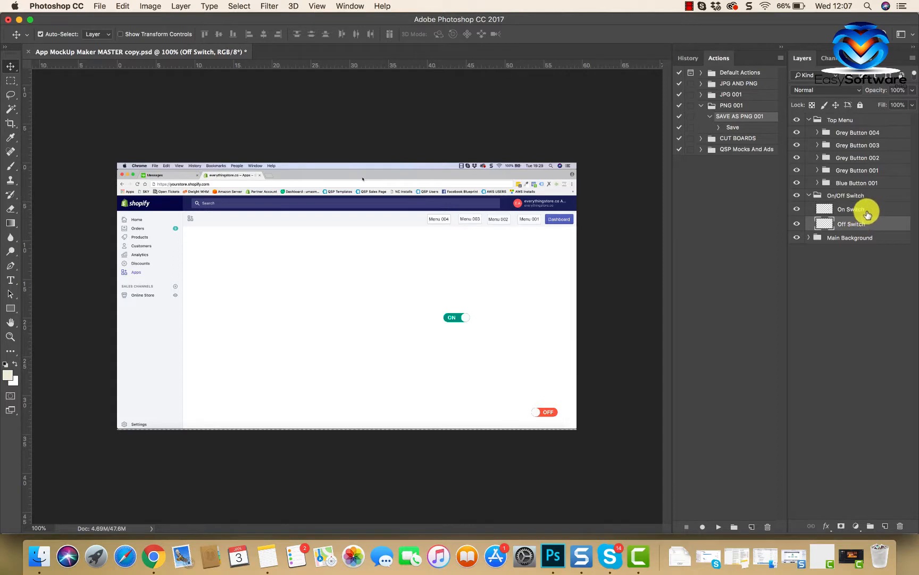
click(866, 209)
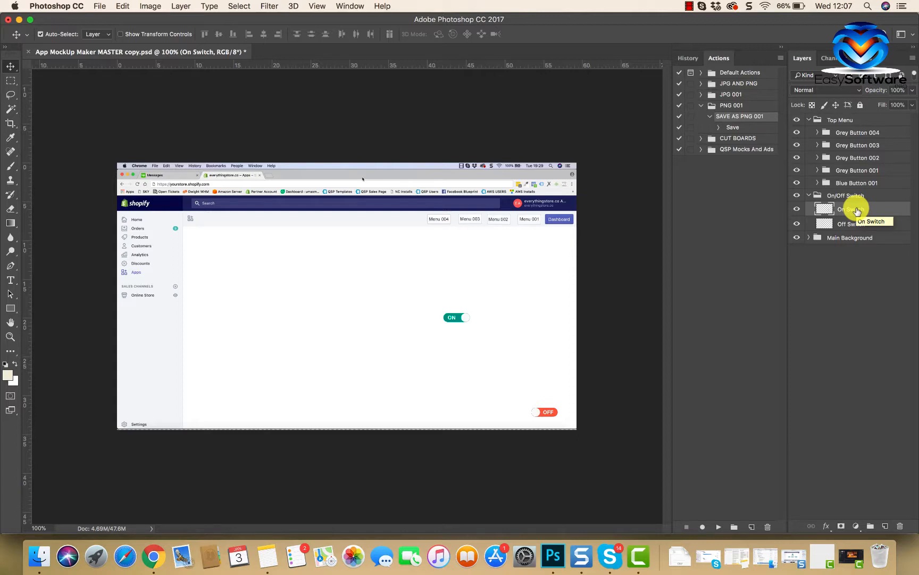
click(873, 158)
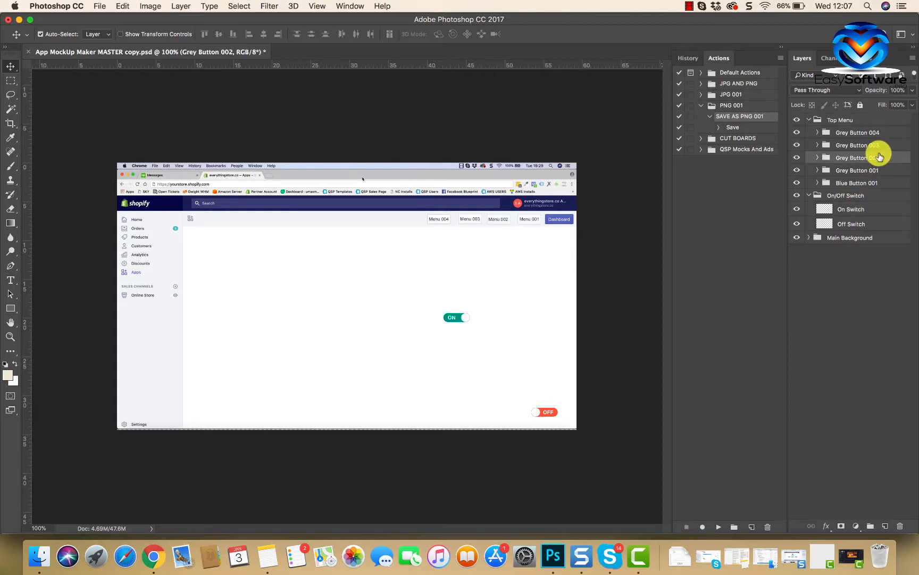
click(863, 209)
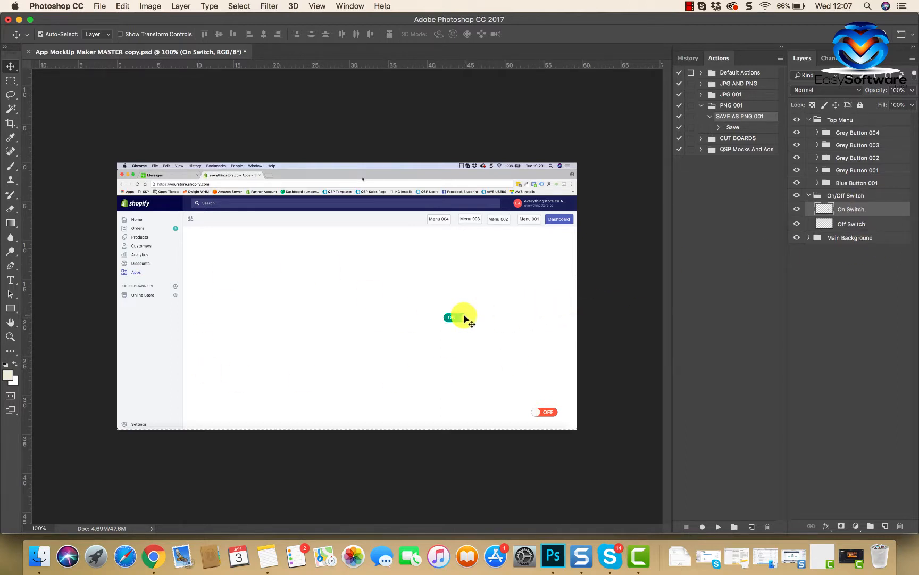
Step: Enlarge the ON switch proportionally with Free Transform, trying several sizes before committing a moderately larger one
key(super+t)
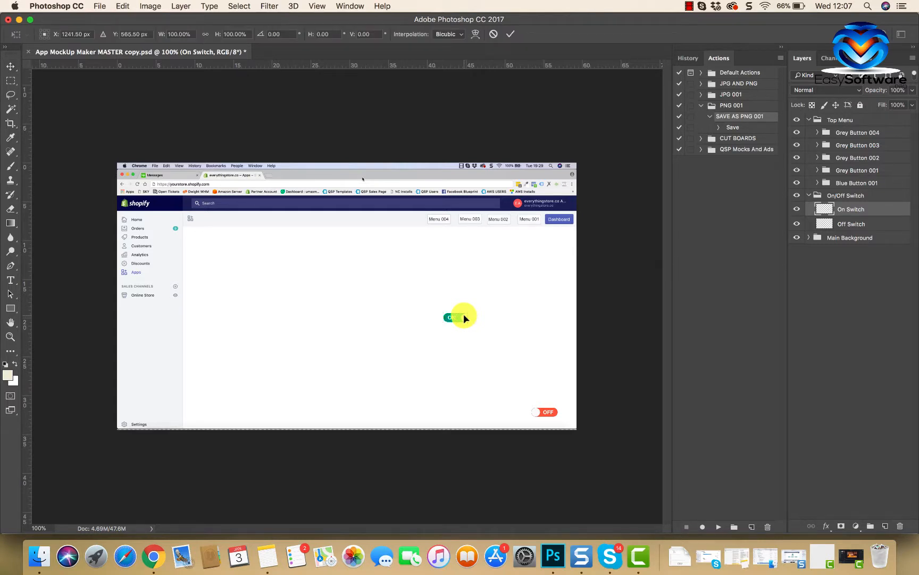
key(Return)
click(123, 6)
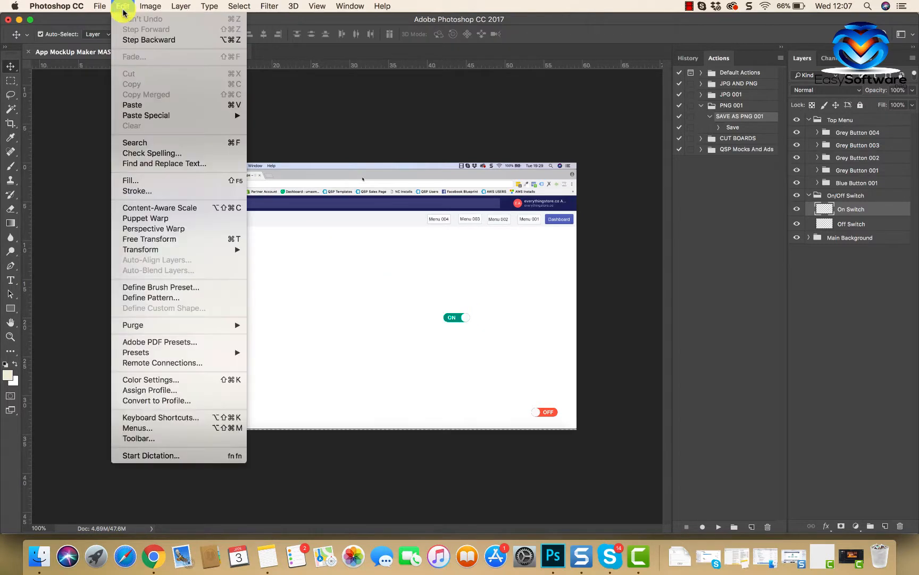
click(144, 240)
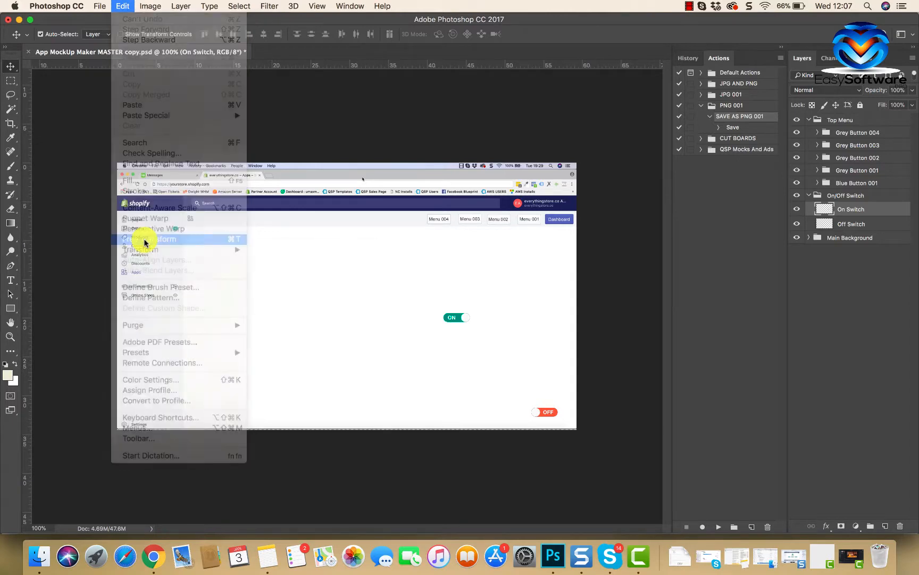
scroll(459, 321, up, 5)
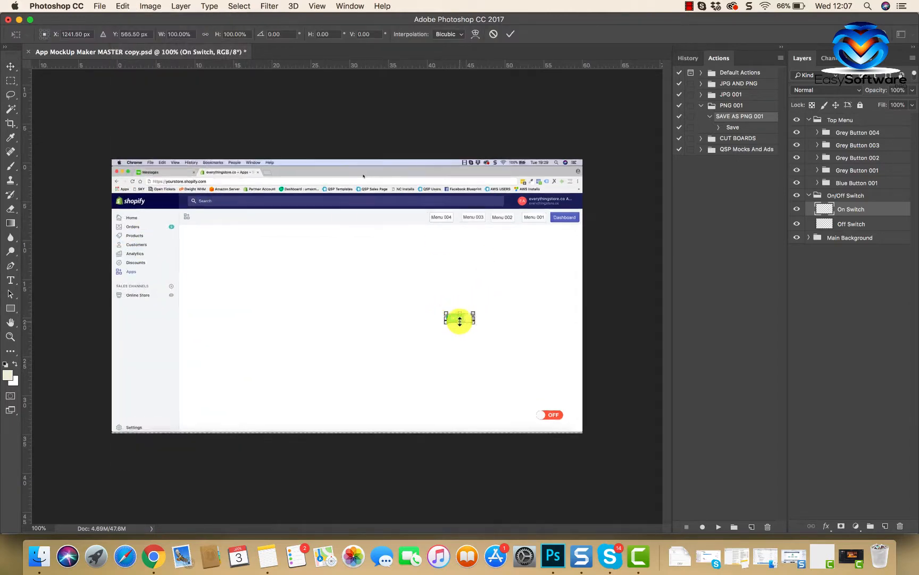
scroll(460, 322, right, 4)
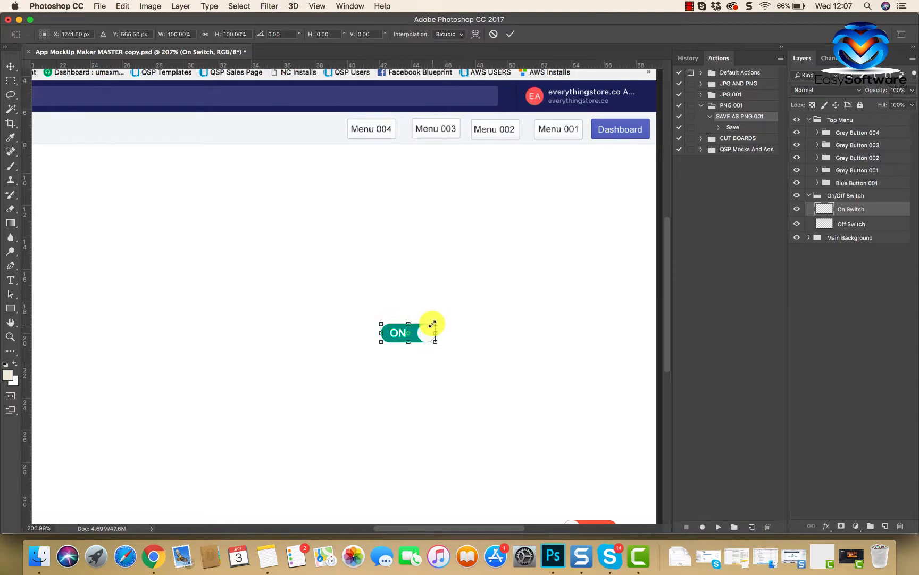
drag(433, 324, 530, 249)
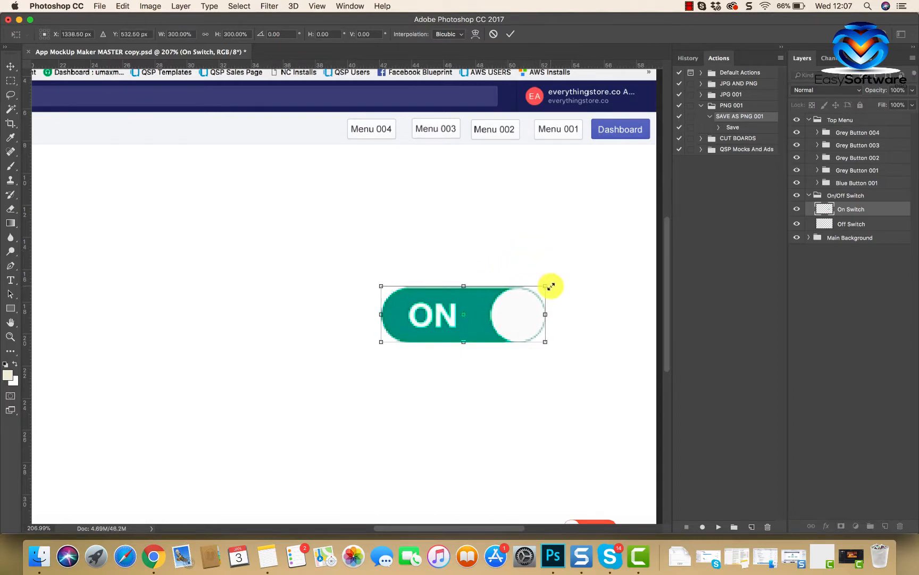
drag(546, 286, 444, 332)
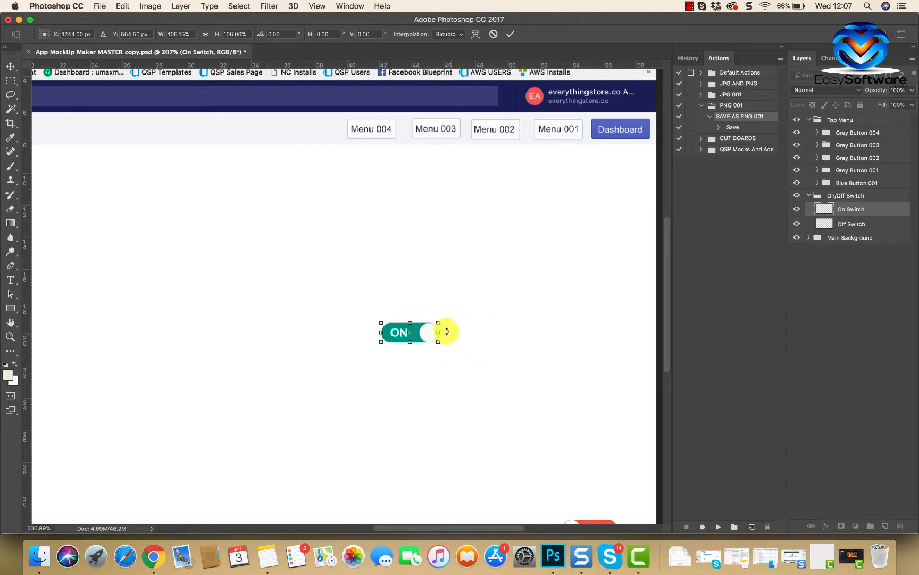
drag(438, 321, 472, 308)
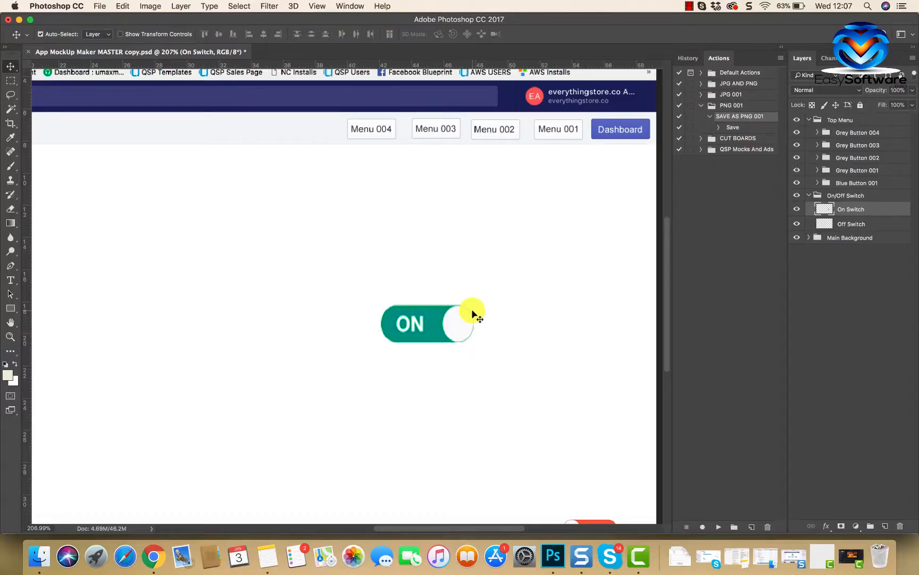
Step: Move the enlarged ON switch down and to the right so it sits just above the OFF switch
drag(431, 322, 489, 393)
scroll(488, 391, down, 5)
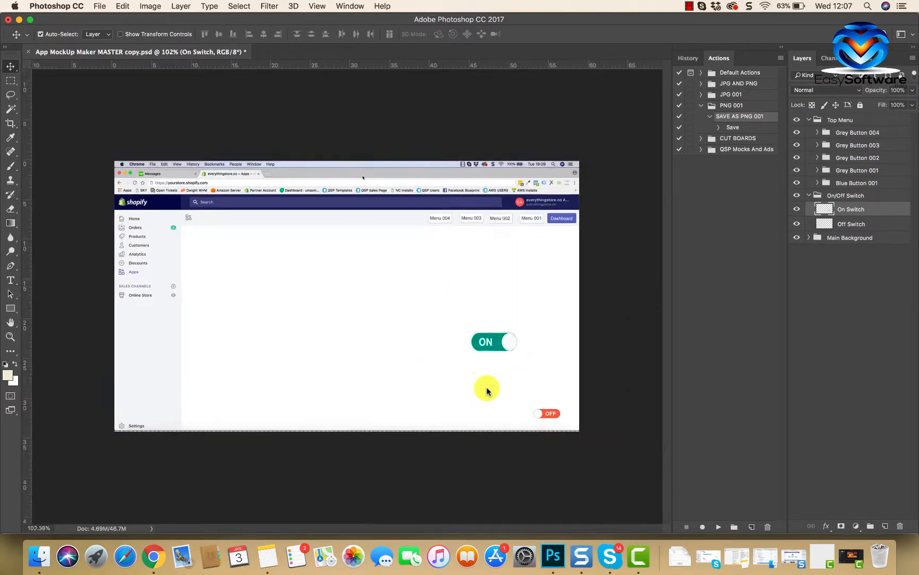
drag(500, 349, 549, 403)
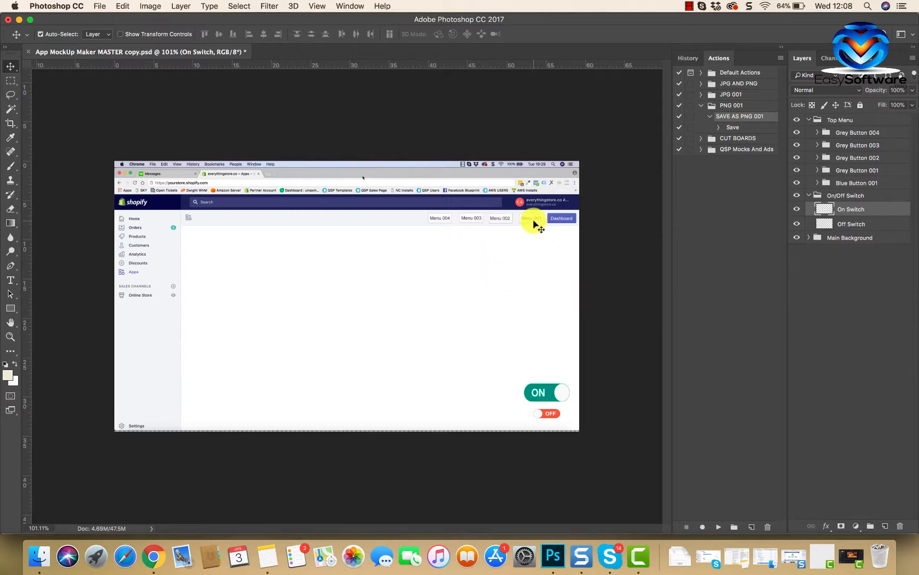
Step: Expand the Grey Button 004 group, select its Button Text layer and open the Menu 004 label for text editing
click(818, 133)
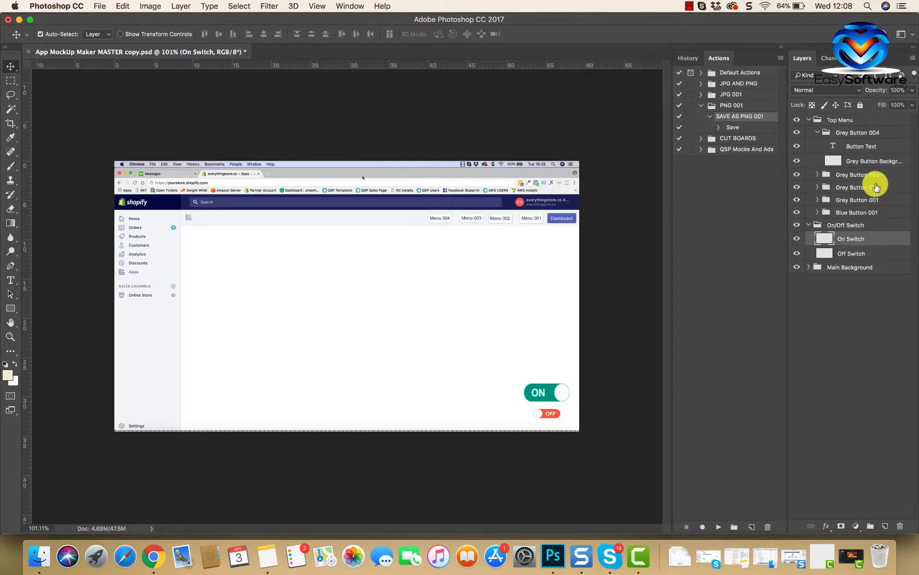
click(864, 148)
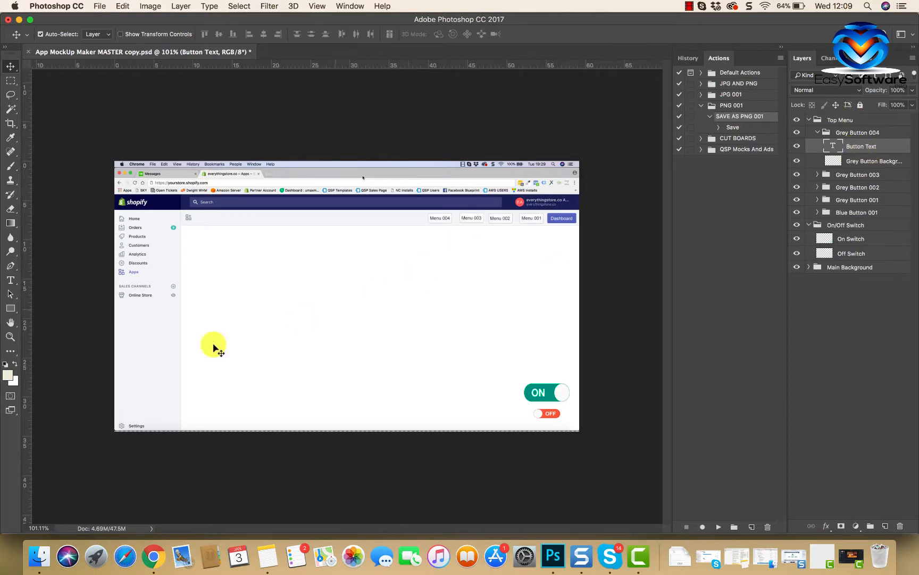
click(11, 282)
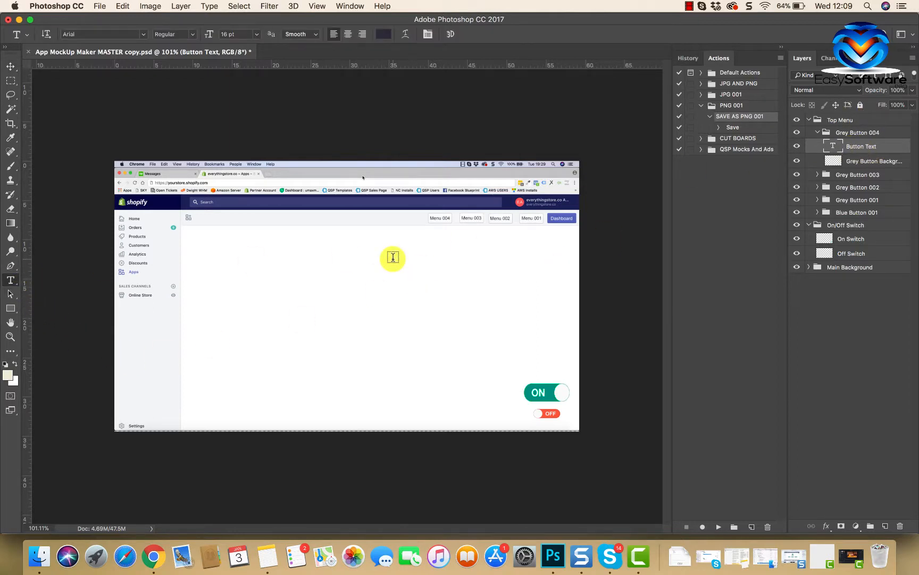
click(446, 217)
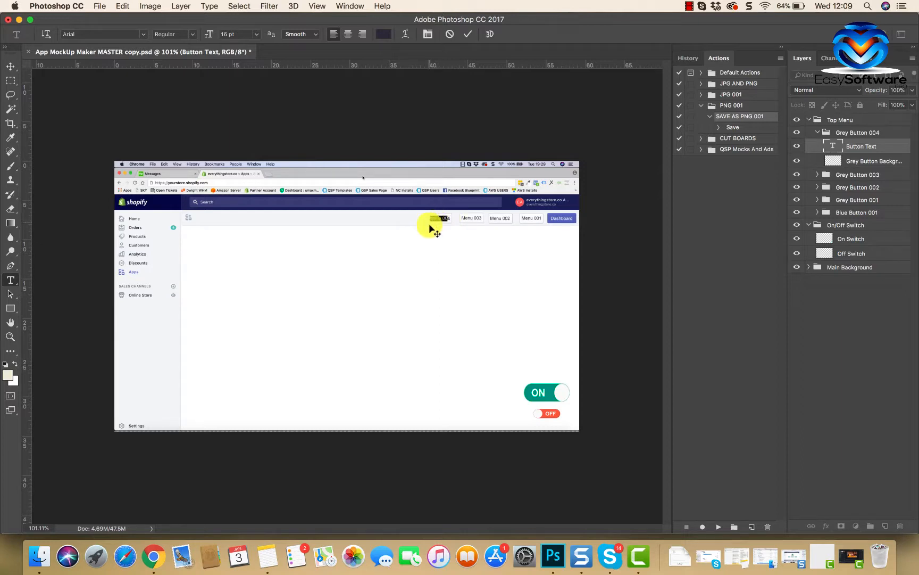
click(430, 255)
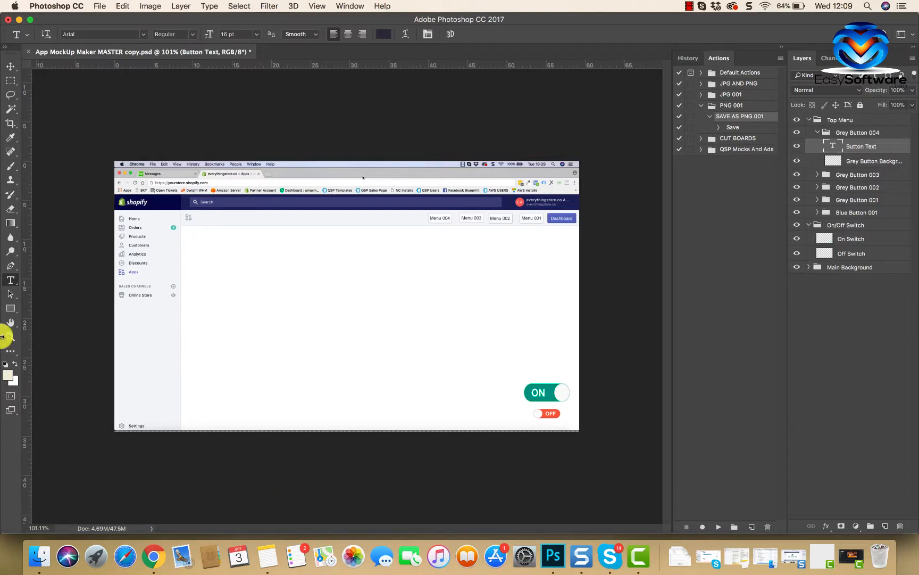
Step: Add a text layer reading START TYP[ING in the empty content area and set its font size to 130 pt
click(250, 275)
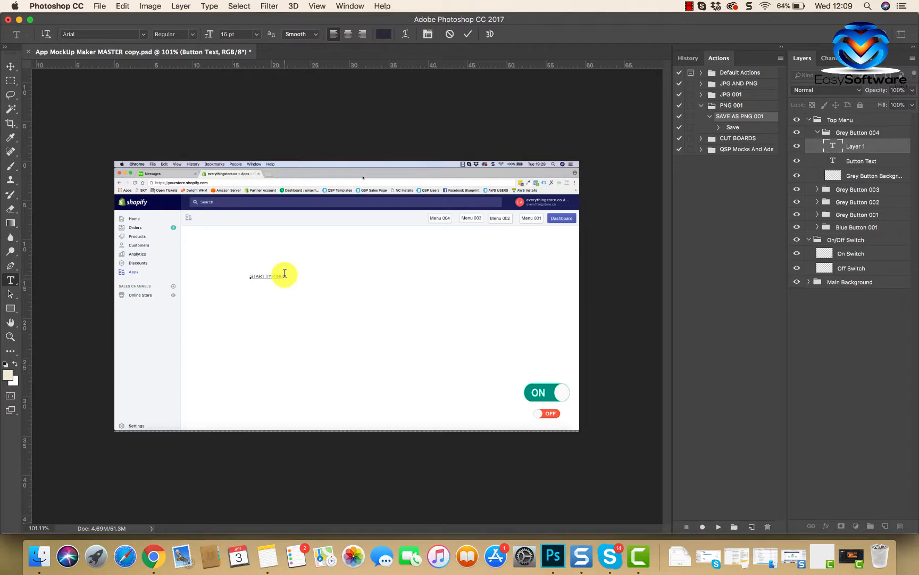
drag(284, 273, 241, 274)
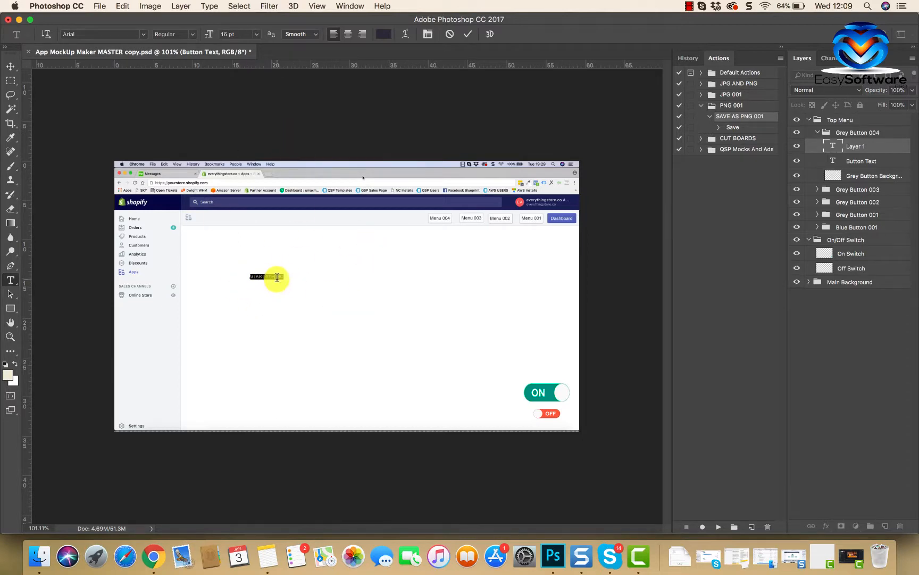
click(234, 34)
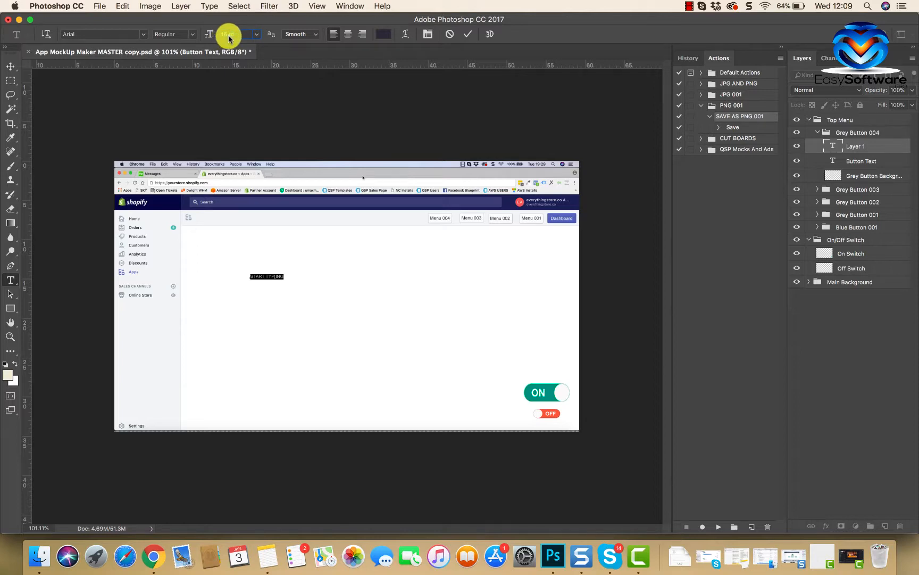
text(130)
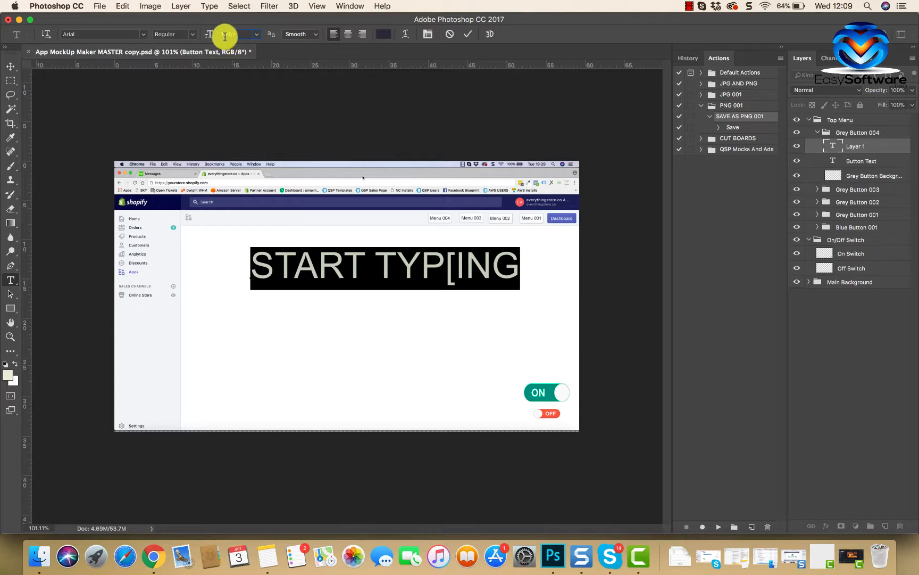
click(248, 88)
Step: Resize the START TYP[ING text to the preset 18 pt, and scale it up to 47 pt
click(259, 36)
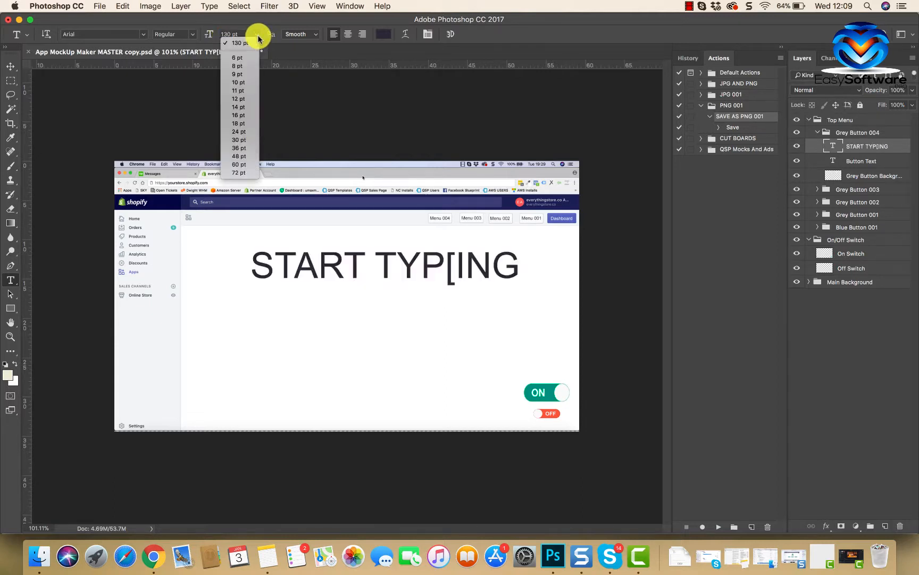
click(239, 123)
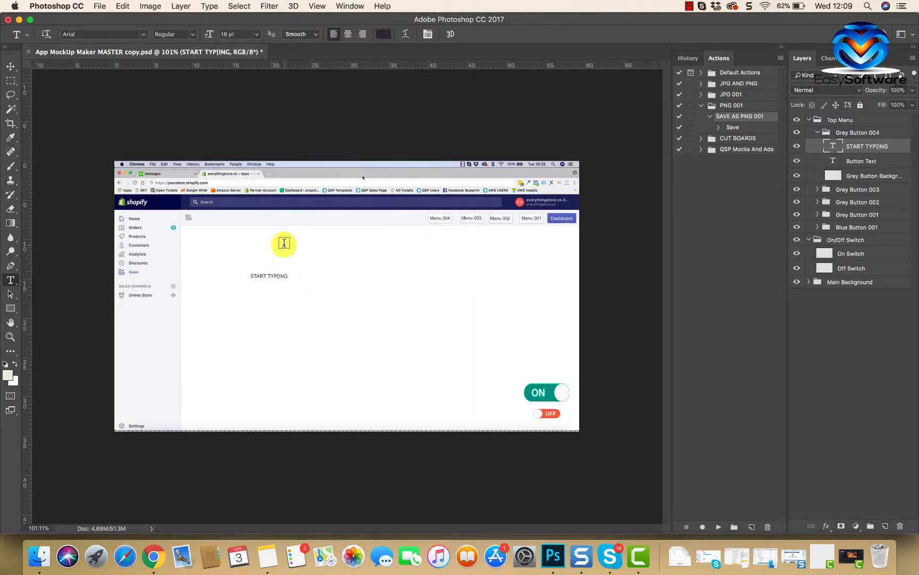
mouse_move(288, 276)
mouse_down()
mouse_move(258, 277)
mouse_move(296, 274)
mouse_up()
key(Escape)
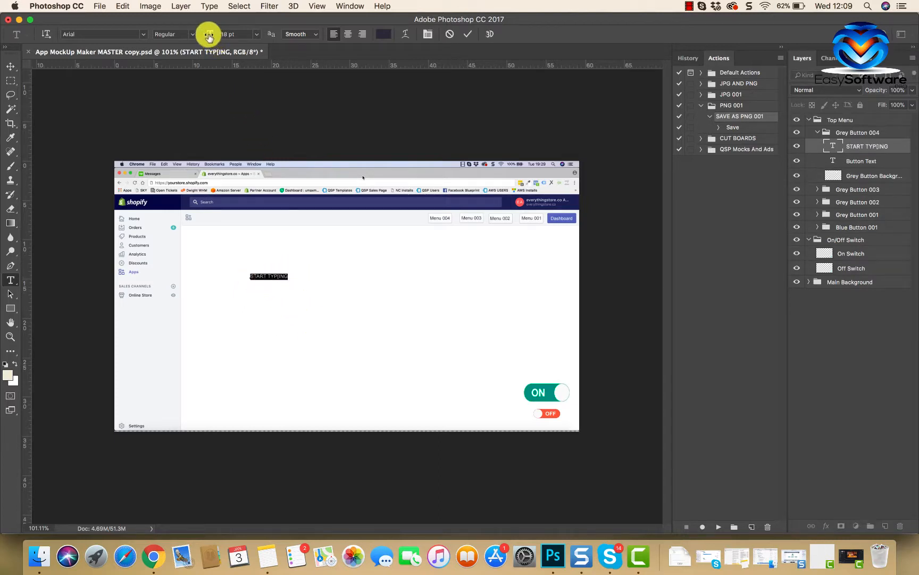
mouse_move(208, 37)
mouse_down()
mouse_move(228, 35)
mouse_move(208, 34)
mouse_up()
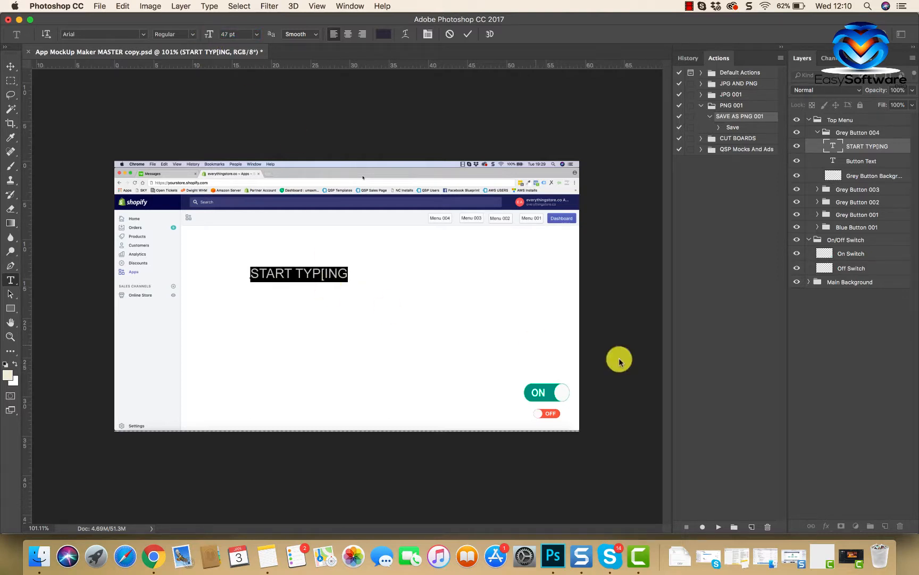
click(776, 401)
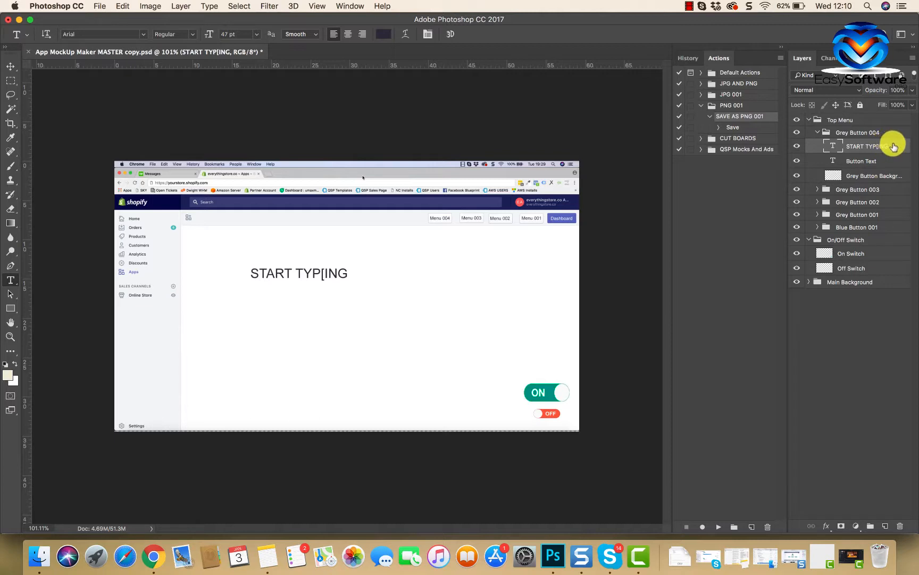
Step: Delete the START TYP[ING text layer, and duplicate the Menu 004 Button Text layer and delete the copy
drag(893, 145, 901, 520)
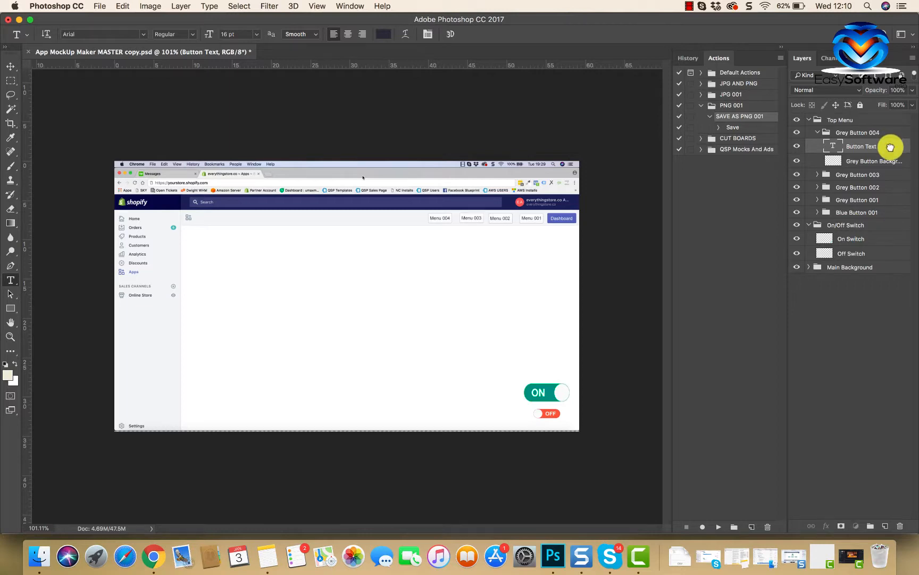
drag(890, 147, 887, 524)
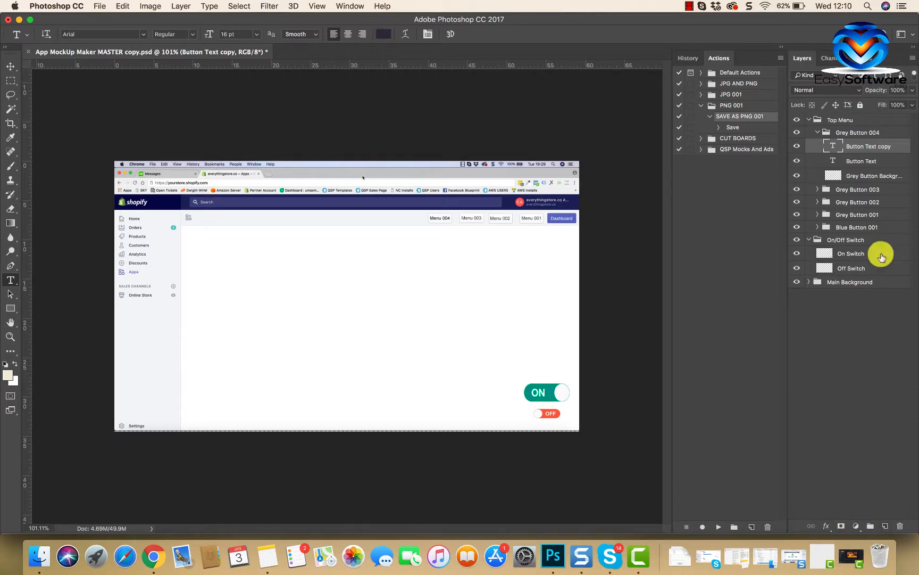
drag(899, 151, 899, 528)
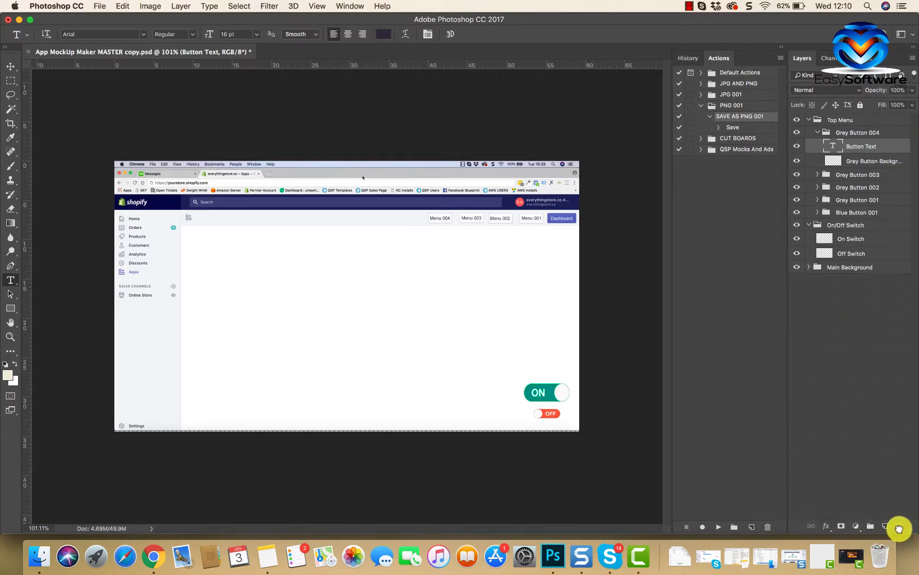
Step: Collapse the Grey Button 004 and Top Menu groups and hide the On/Off Switch group
click(819, 132)
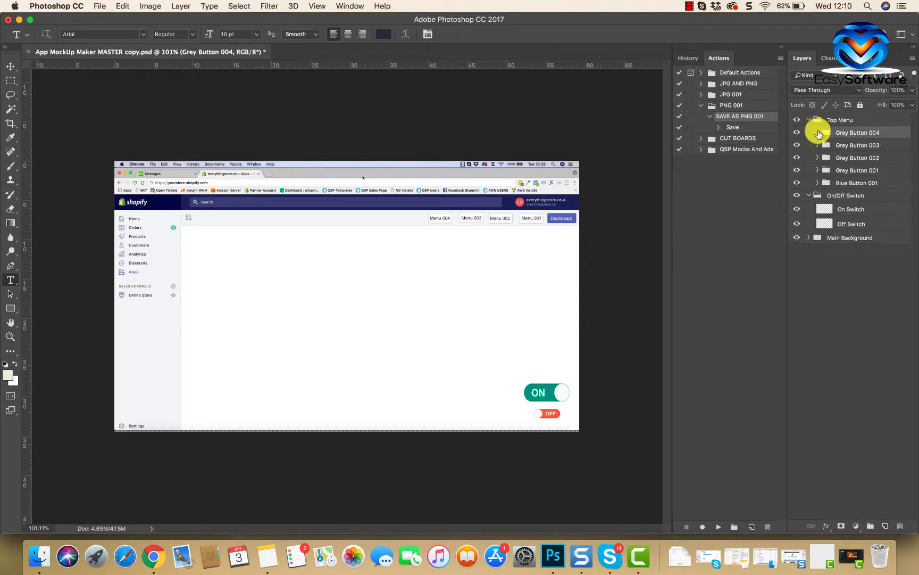
click(795, 197)
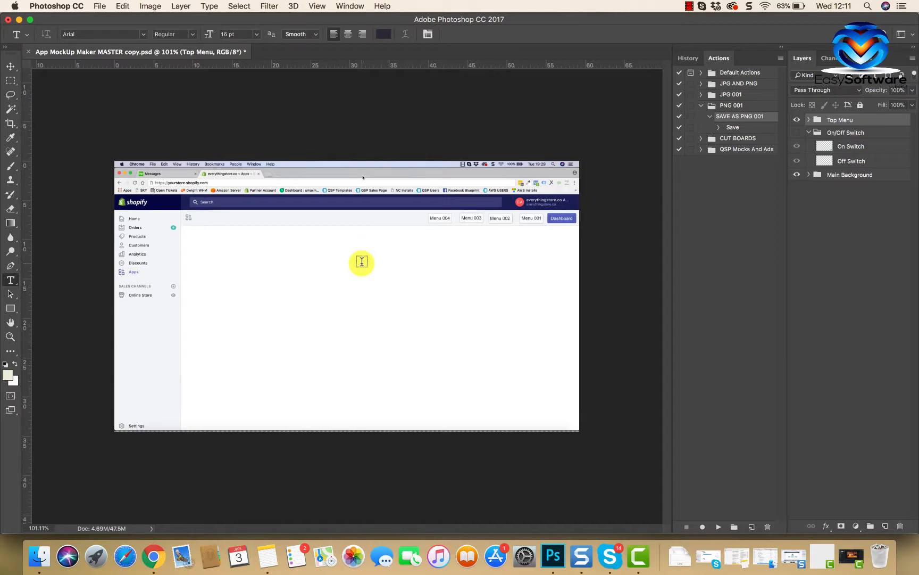
Step: Extend the canvas height to 2000 pixels with the anchor at top centre, so the space is added below the mockup
click(149, 7)
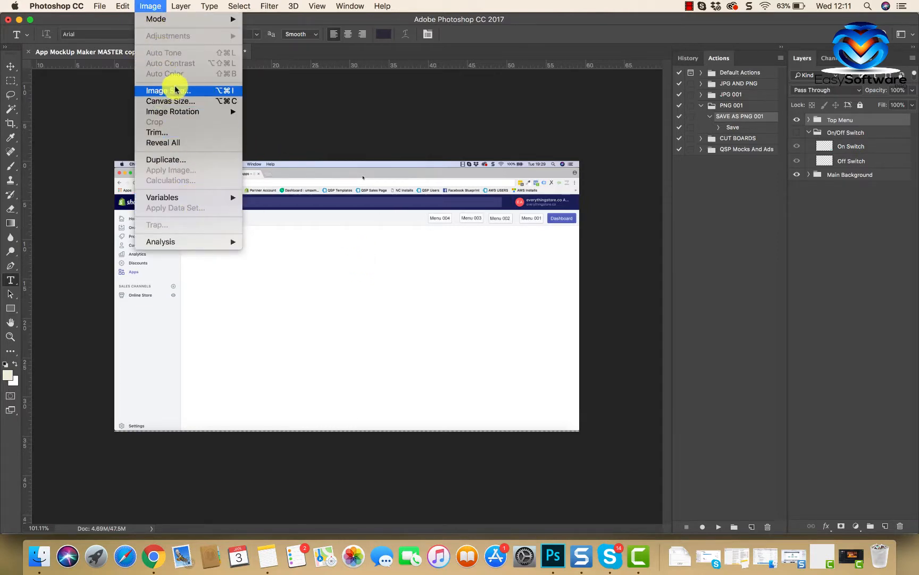
click(173, 103)
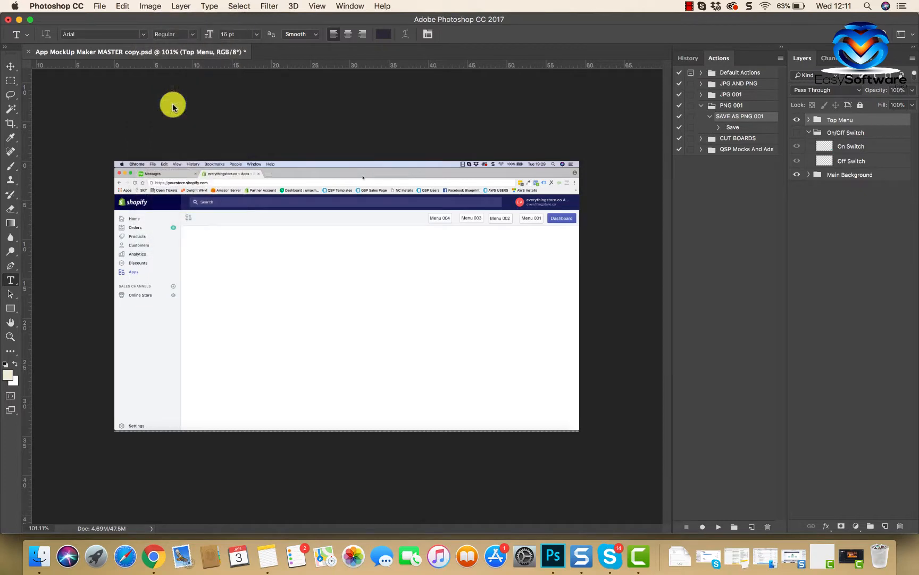
click(509, 235)
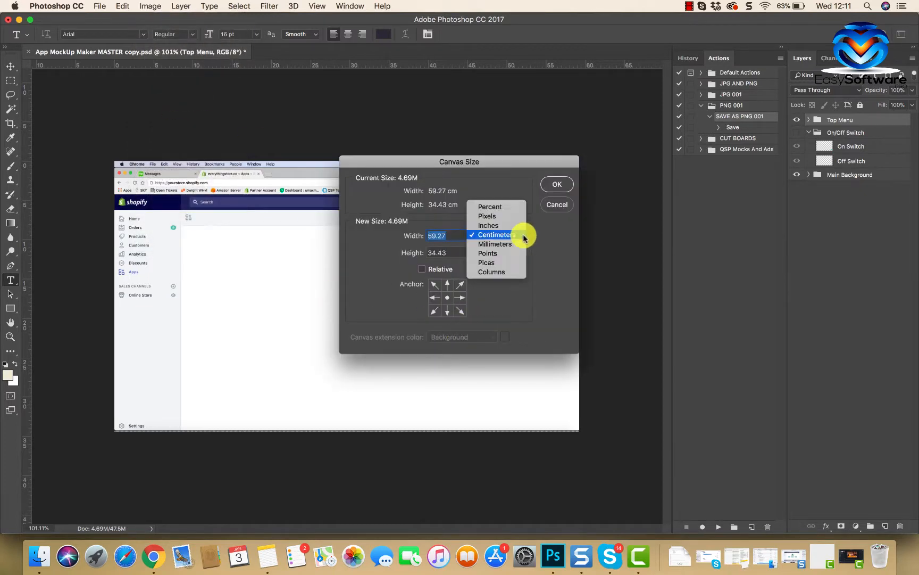
click(501, 215)
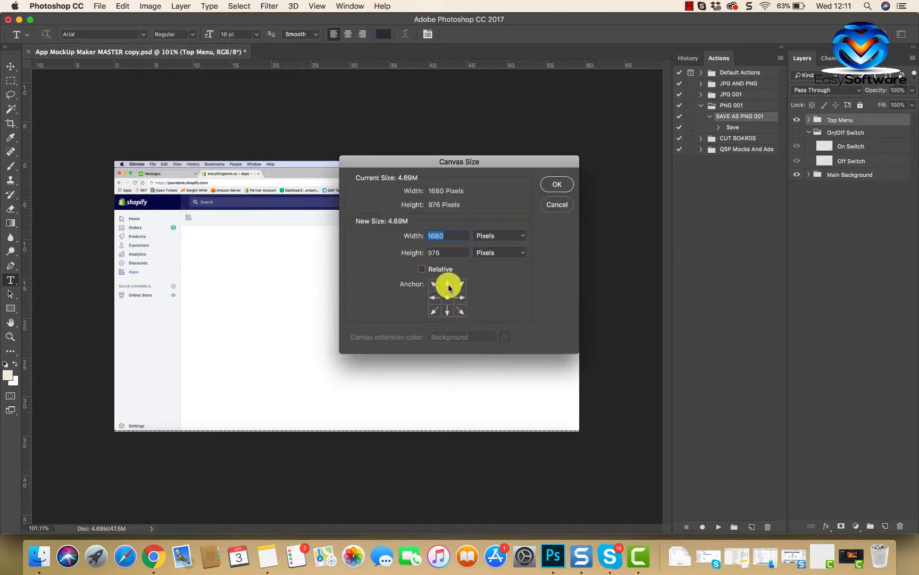
click(435, 251)
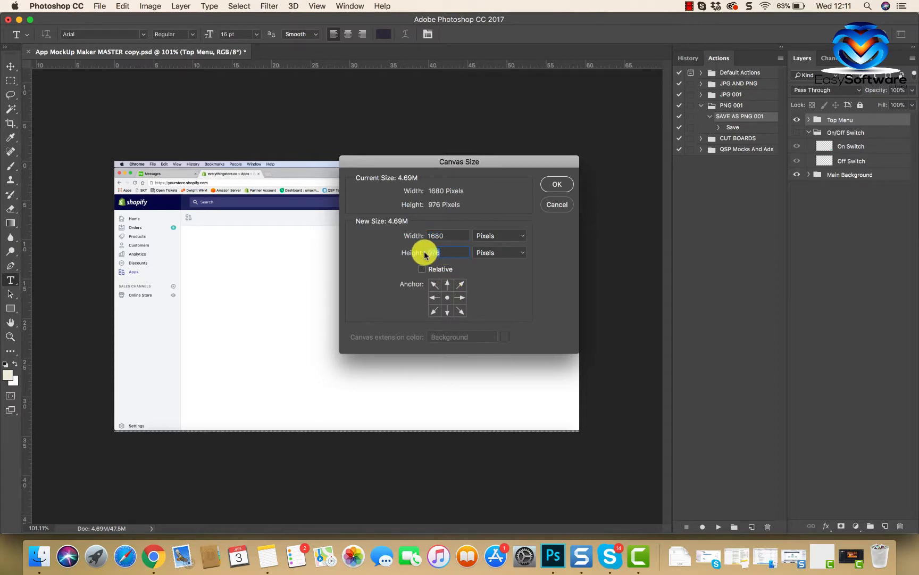
text(2000)
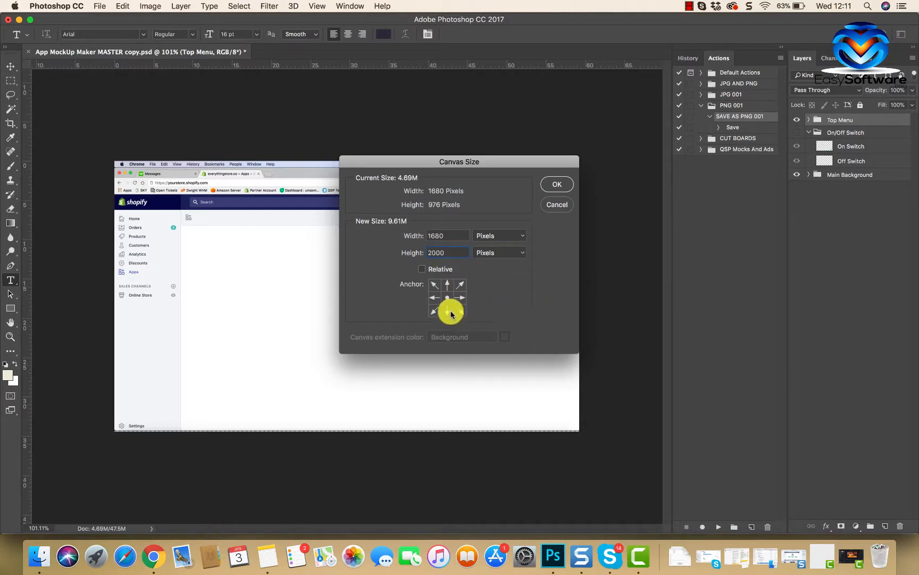
click(436, 298)
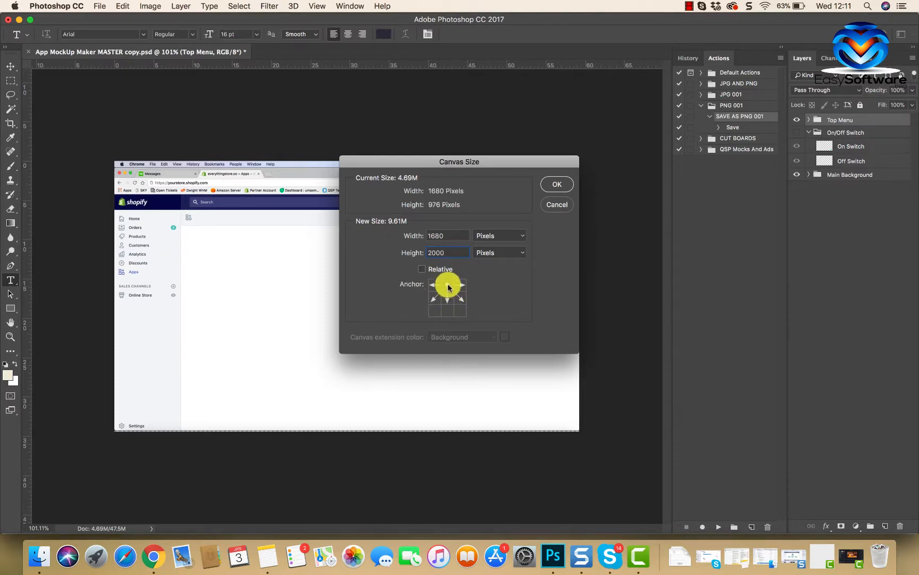
drag(503, 158, 556, 92)
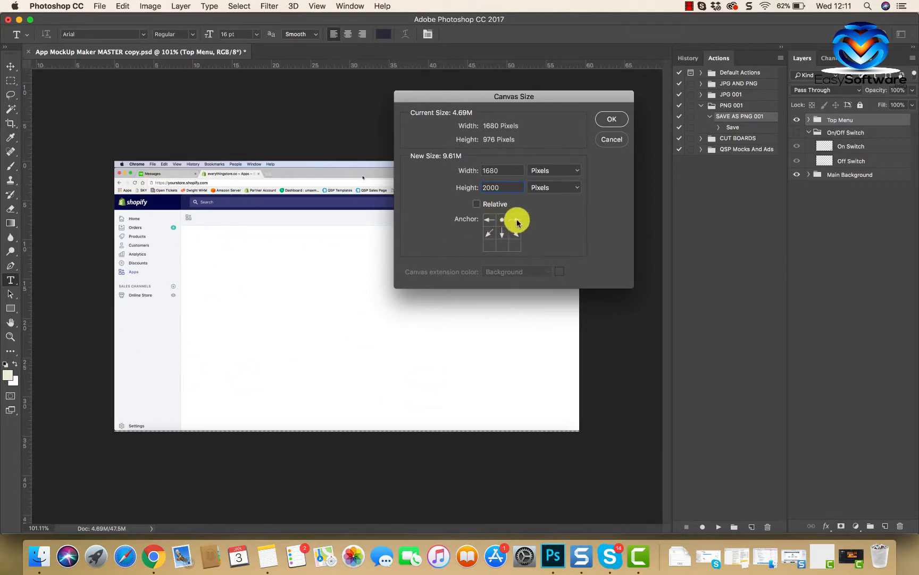
click(615, 118)
Step: Examine the enlarged canvas from the mockup's browser header down to the empty area beneath the page
scroll(483, 360, up, 5)
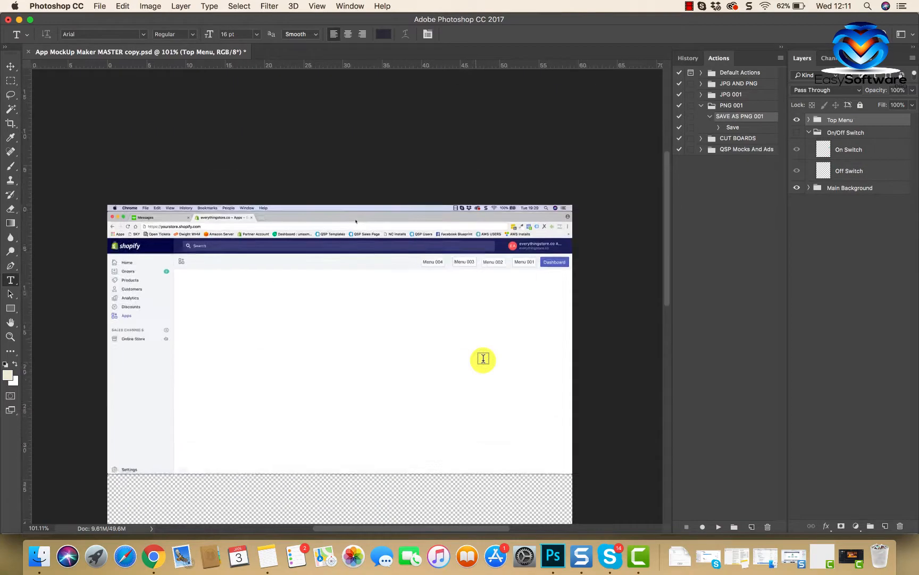
scroll(492, 331, down, 1)
scroll(456, 335, down, 10)
scroll(456, 334, left, 2)
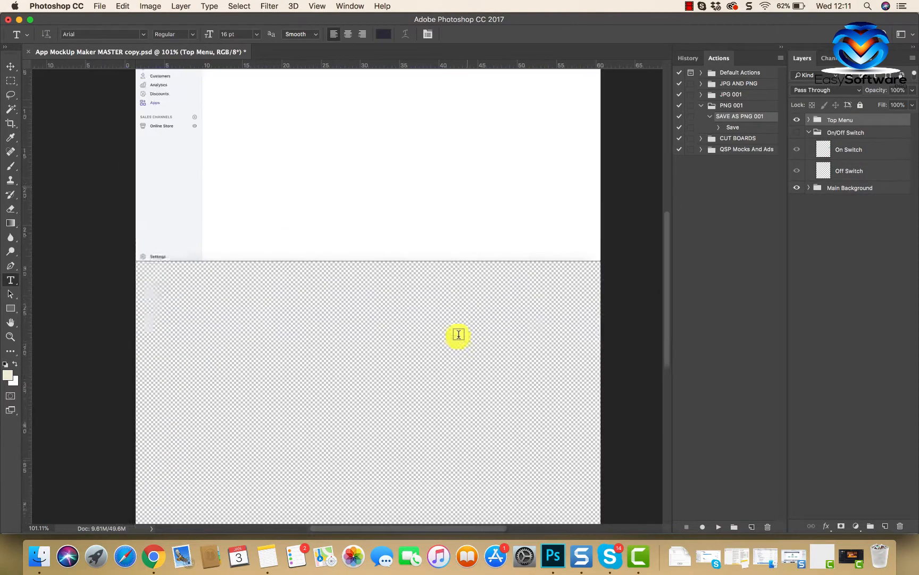
scroll(458, 335, up, 3)
scroll(400, 347, up, 6)
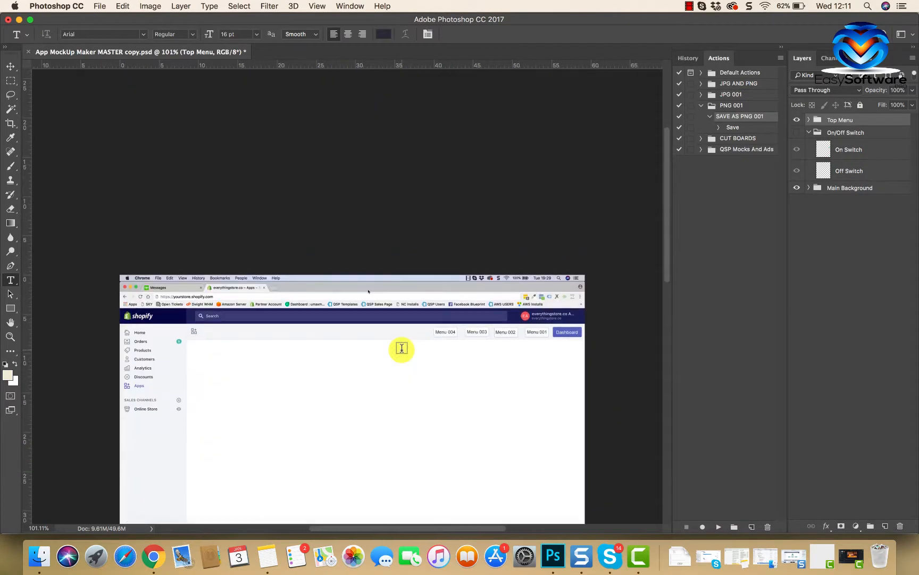
scroll(401, 347, down, 5)
scroll(401, 347, left, 1)
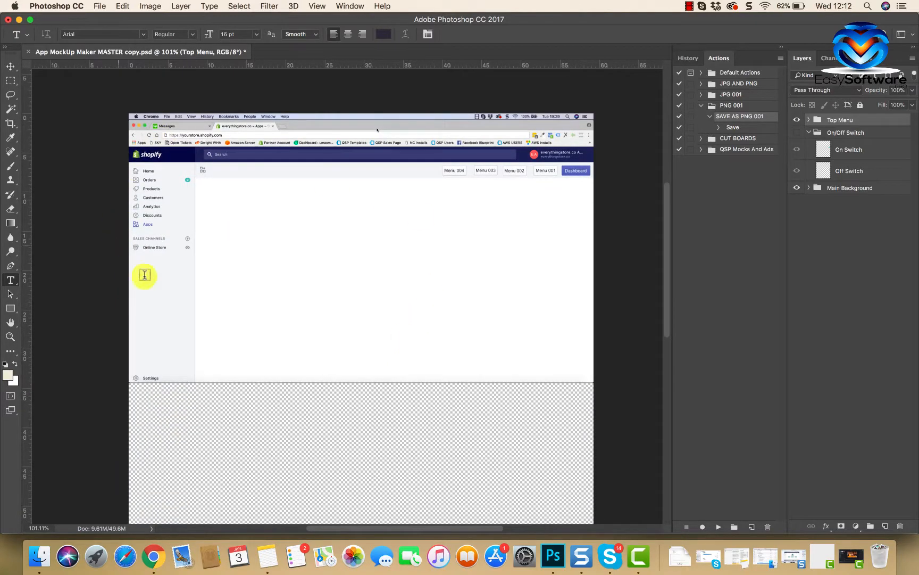
scroll(378, 433, down, 3)
scroll(377, 433, left, 1)
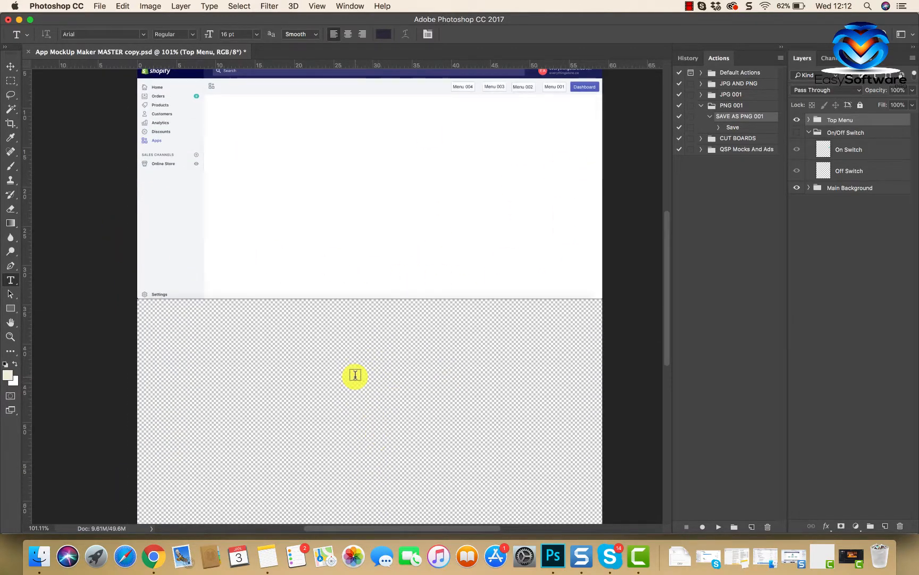
scroll(355, 374, down, 2)
scroll(406, 304, up, 2)
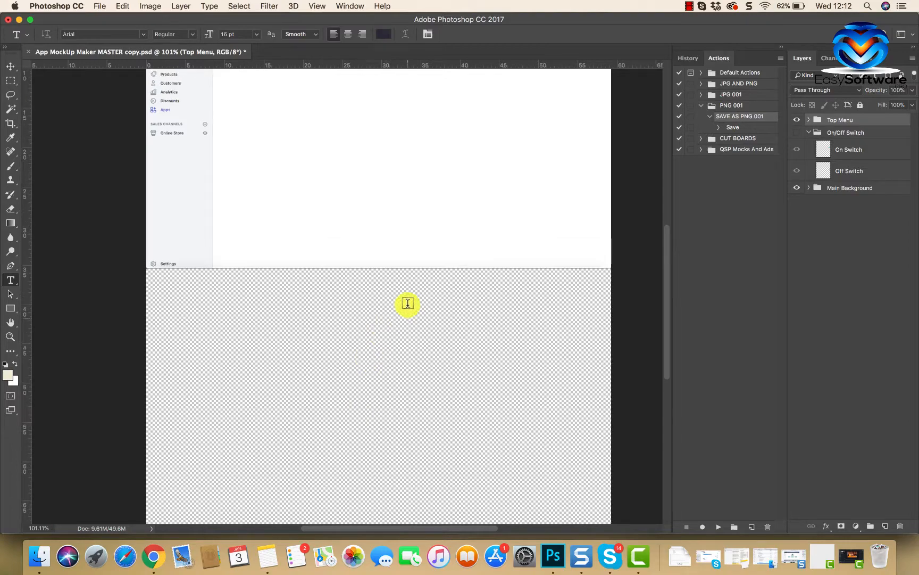
scroll(408, 303, right, 1)
scroll(410, 317, down, 4)
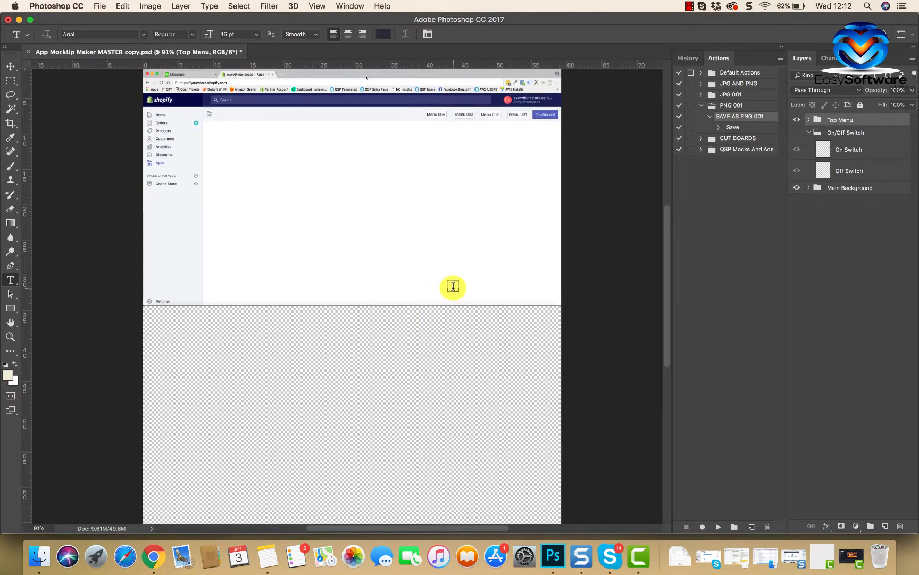
Step: Collapse the On/Off Switch group, expand Main Background, and move the Footer layer down to the canvas's bottom edge
click(809, 132)
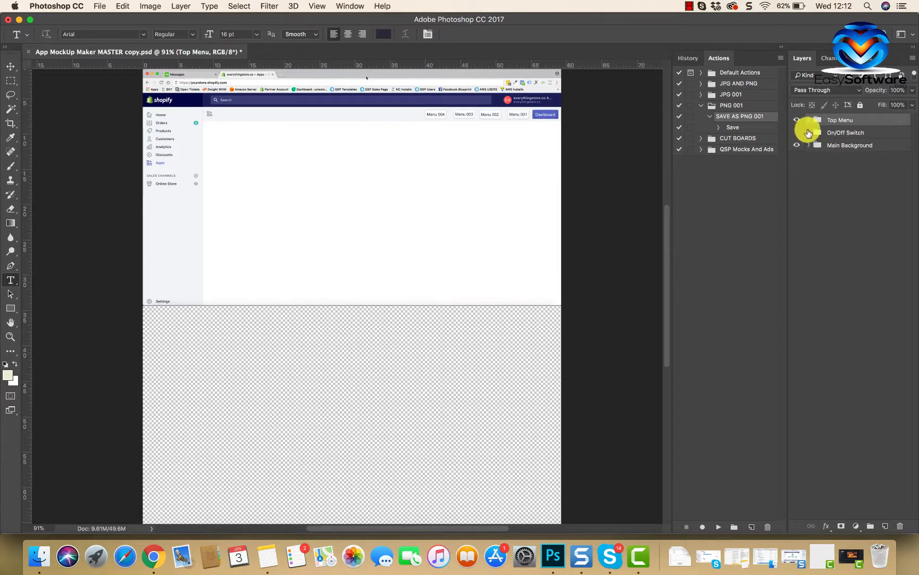
click(809, 145)
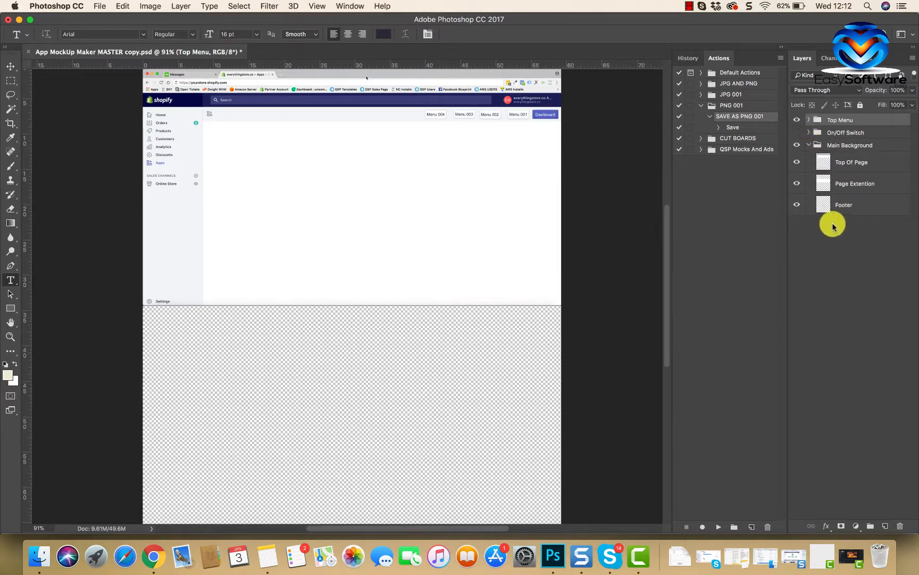
click(858, 207)
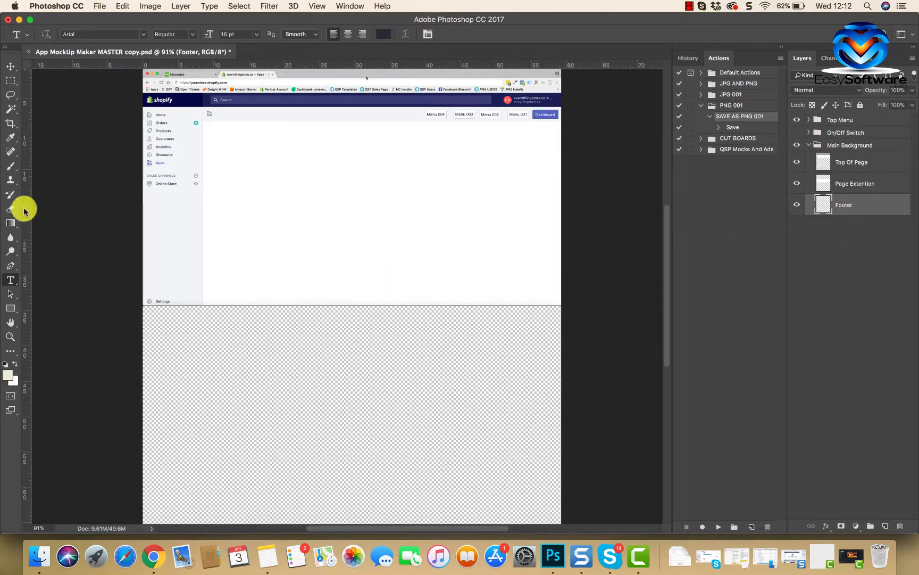
click(11, 67)
scroll(175, 253, down, 5)
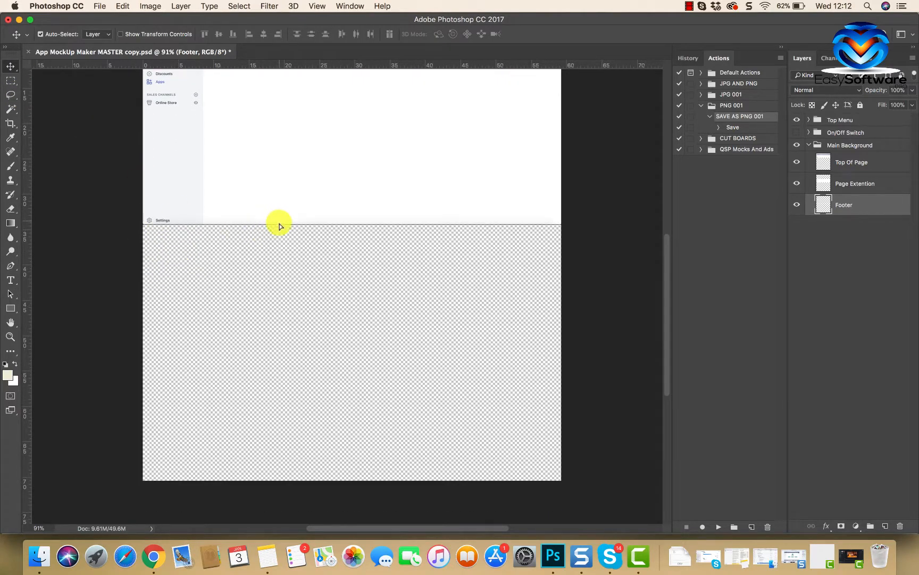
drag(281, 226, 314, 473)
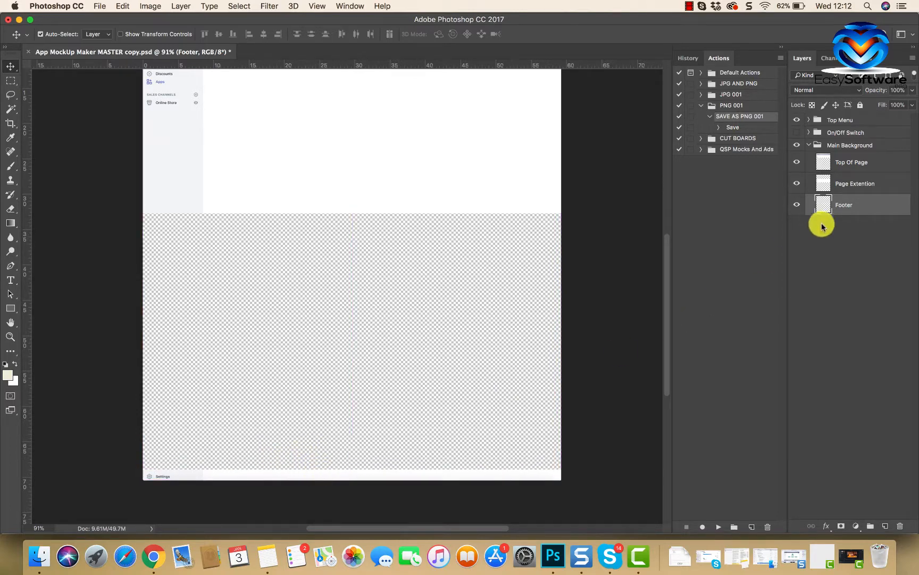
Step: Make three successive duplicates of the Page Extention layer, moving each one down to fill the transparent gap above the footer
click(878, 184)
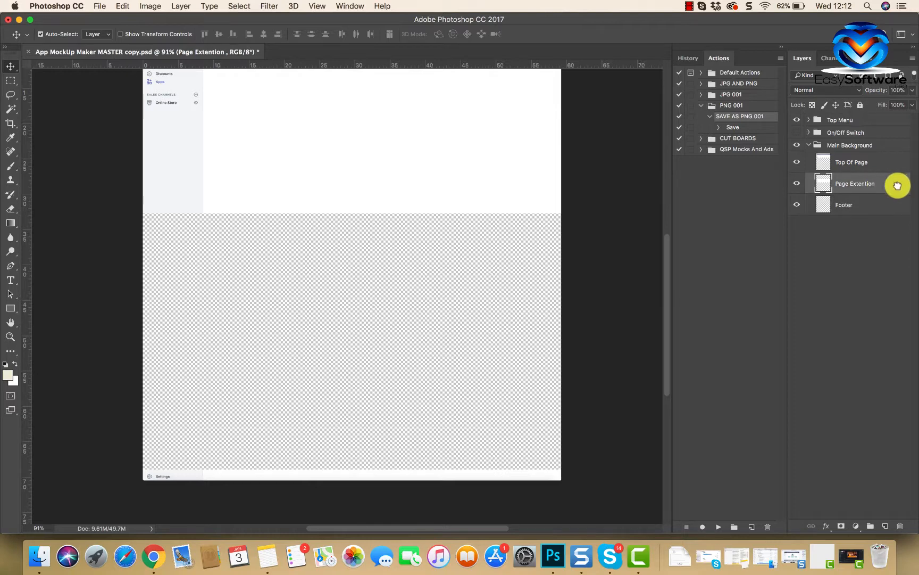
drag(898, 186, 886, 526)
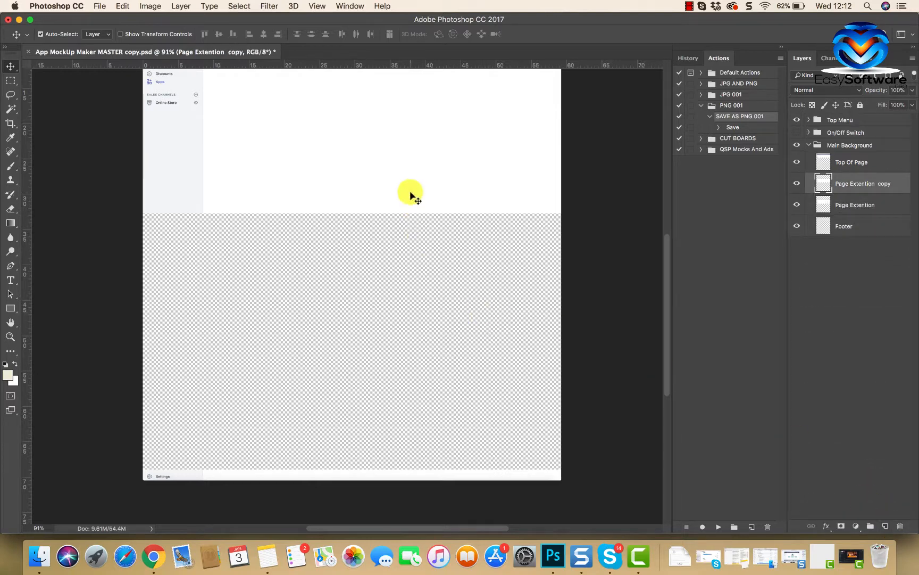
drag(410, 196, 410, 293)
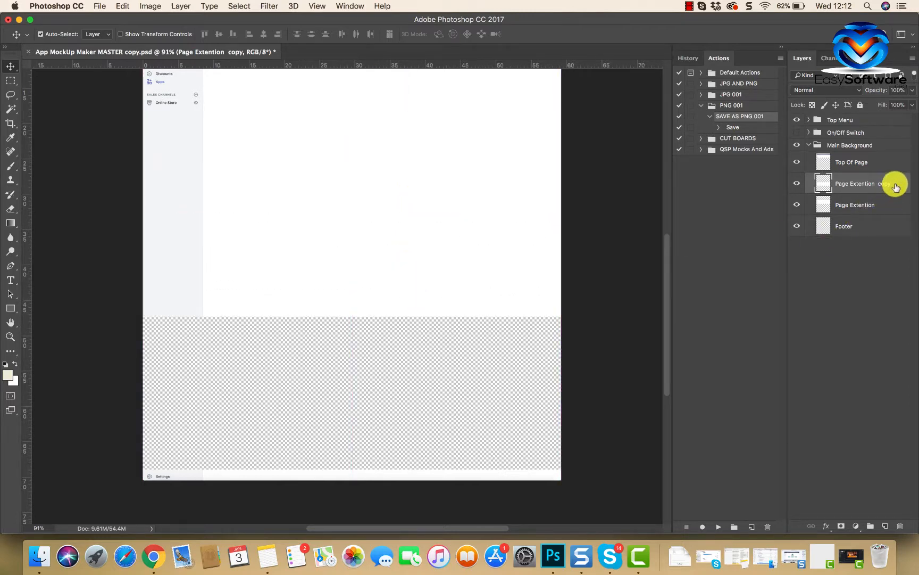
drag(896, 186, 886, 525)
drag(515, 291, 514, 386)
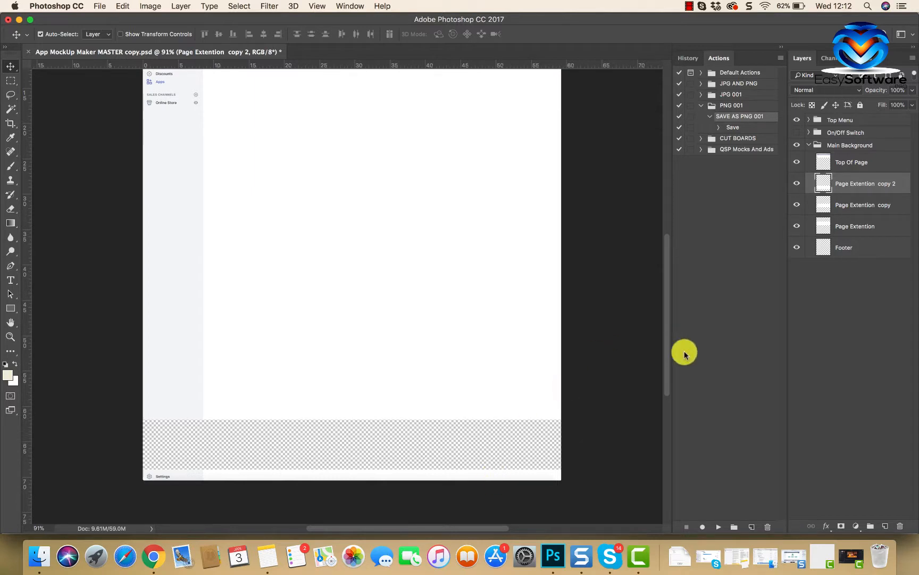
drag(900, 185, 885, 525)
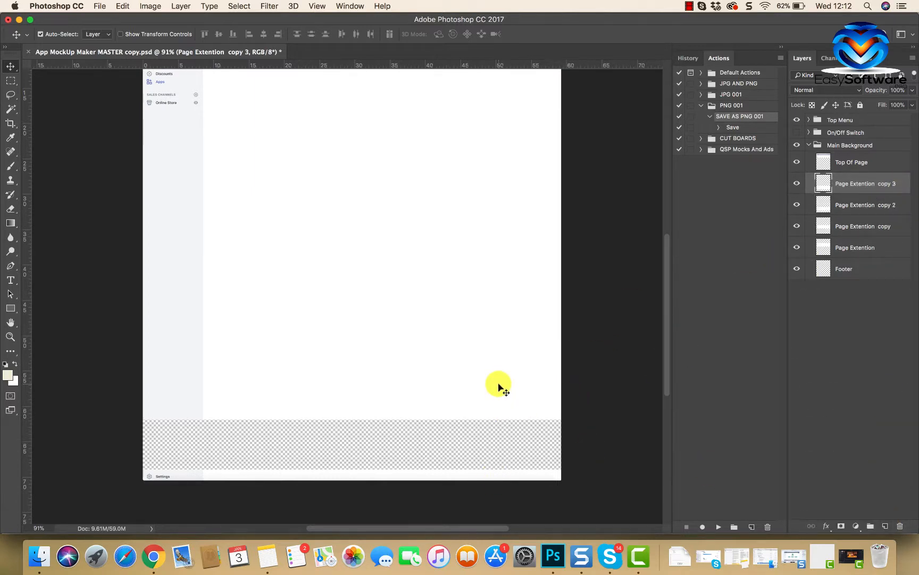
drag(499, 385, 512, 423)
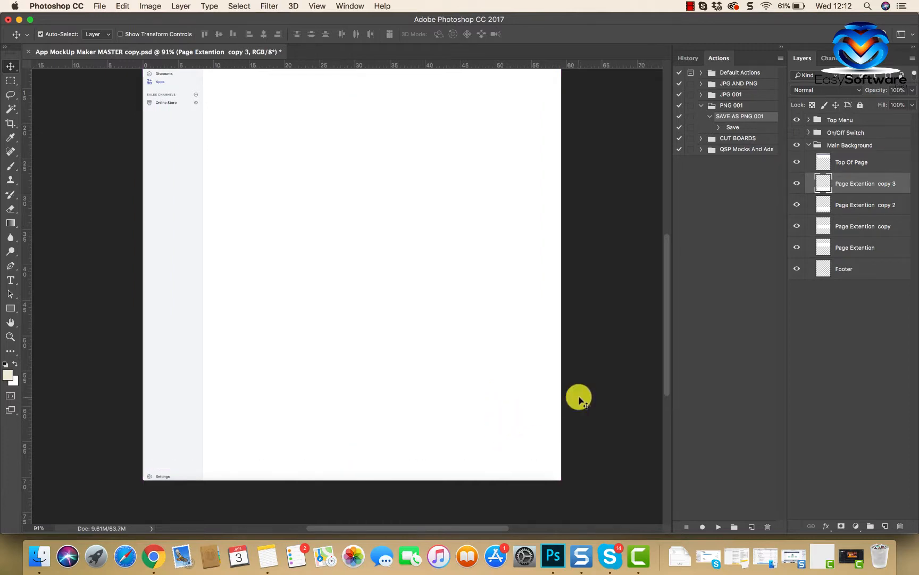
Step: Hide the Page Extention copy 3 layer and move the Footer layer up to the lower edge of Page Extention copy 2
scroll(579, 396, up, 5)
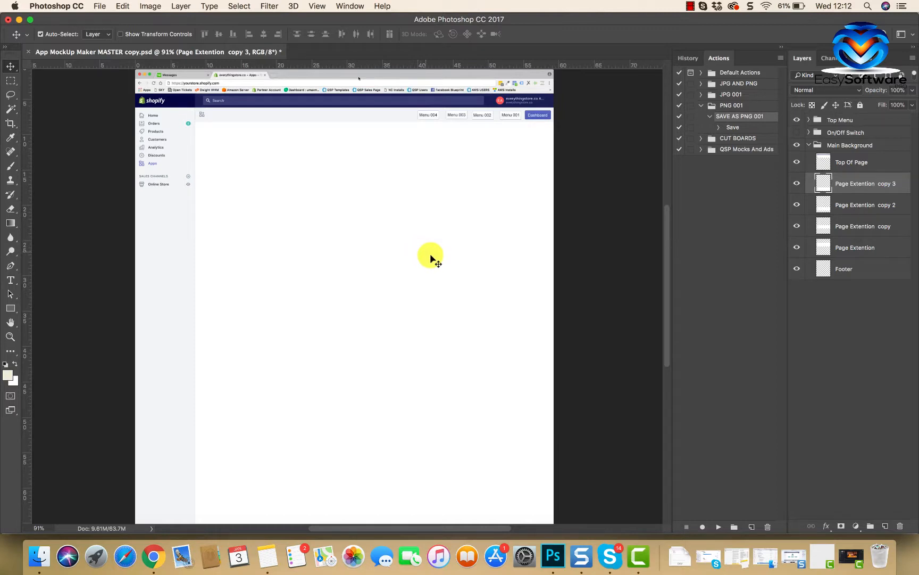
scroll(431, 258, down, 5)
scroll(615, 312, up, 3)
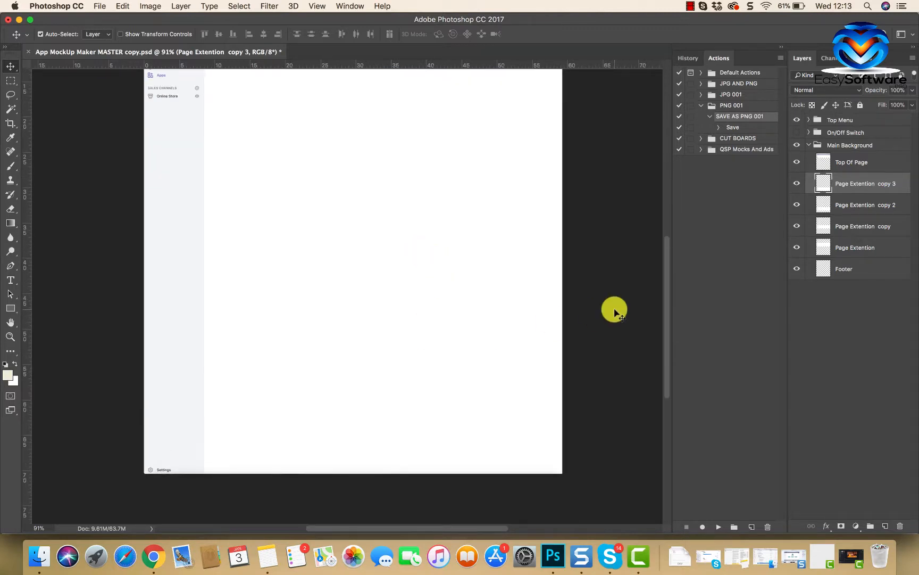
click(797, 184)
drag(393, 474, 393, 424)
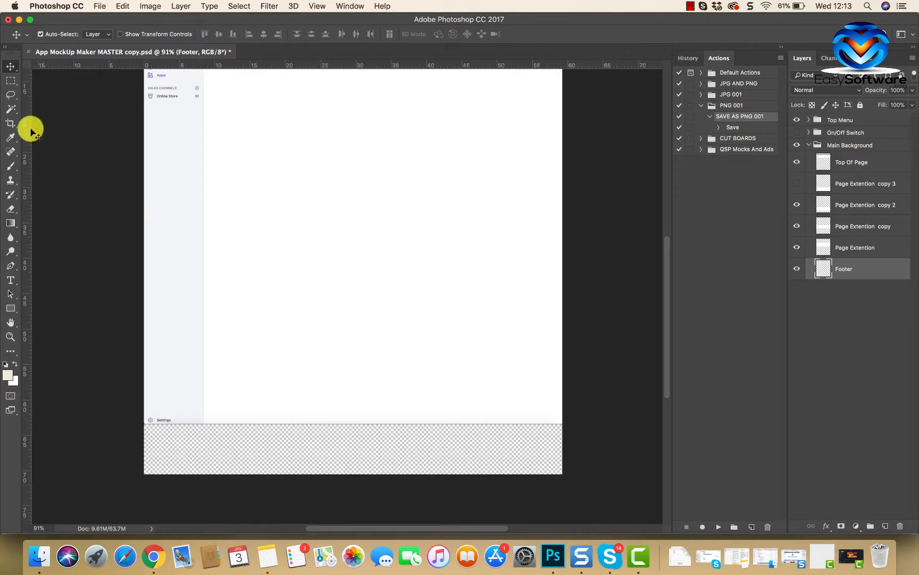
Step: Crop the canvas's bottom edge up to the footer, removing the transparent strip below it
click(12, 125)
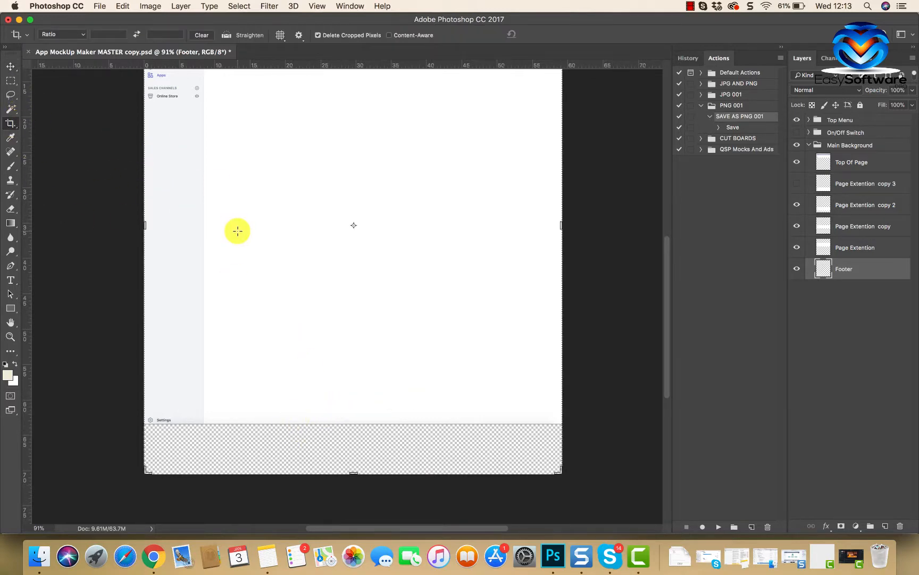
scroll(237, 230, up, 10)
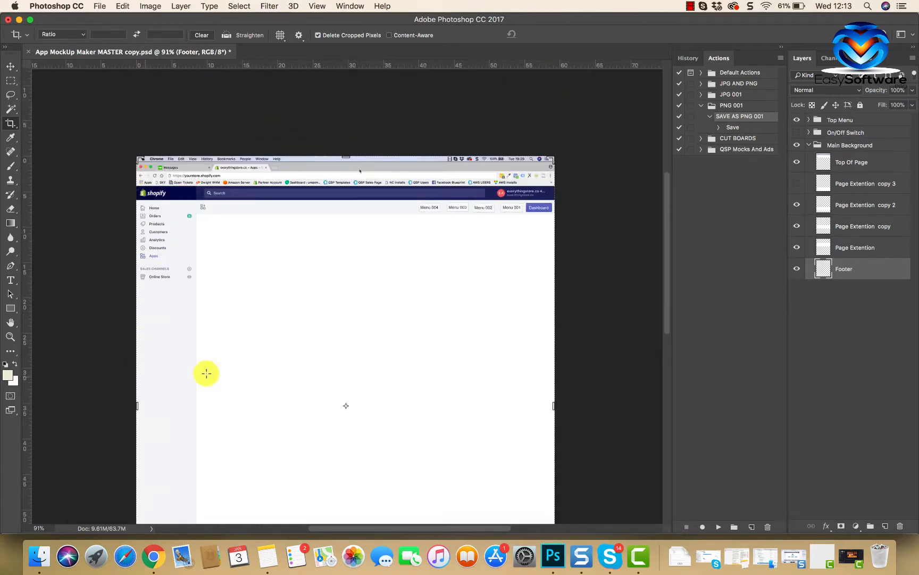
scroll(240, 371, down, 15)
drag(355, 369, 357, 345)
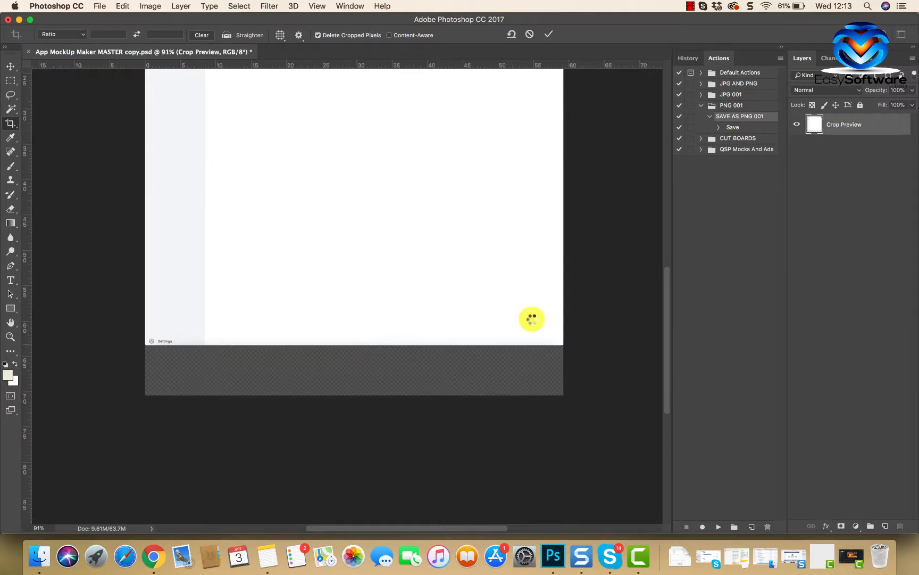
key(Return)
scroll(414, 306, down, 3)
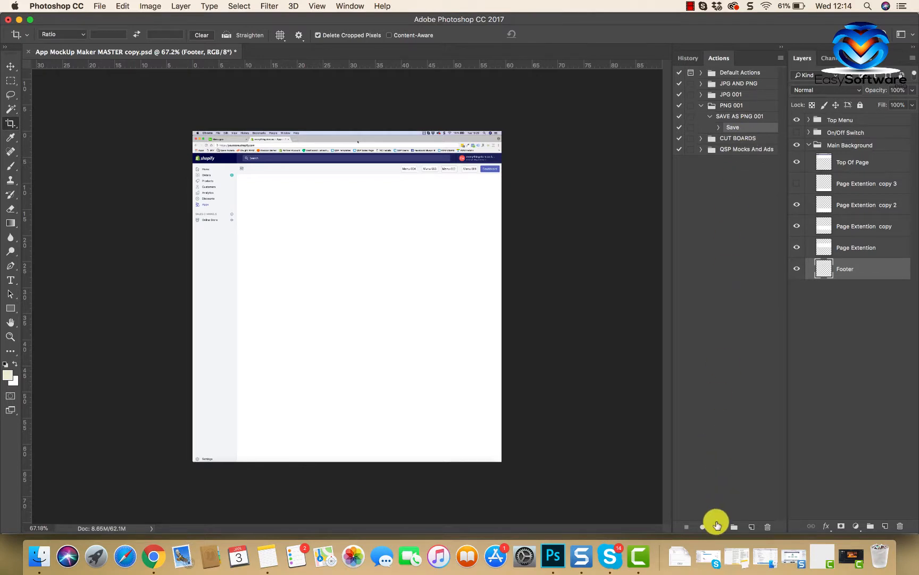
Step: Save the mockup as a PNG copy named Dashboard in the MOCKUPS folder, with Smallest / Slow compression and no interlacing
click(717, 527)
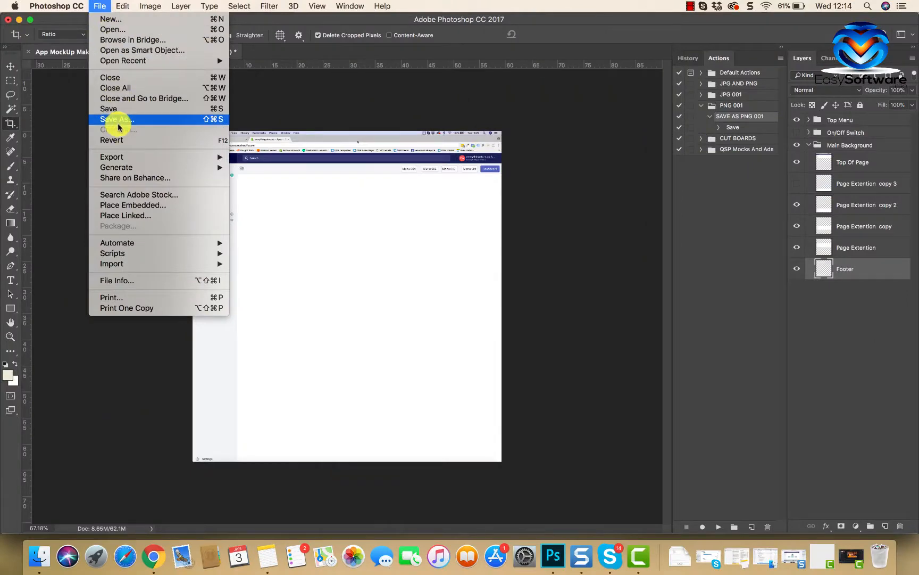
click(118, 119)
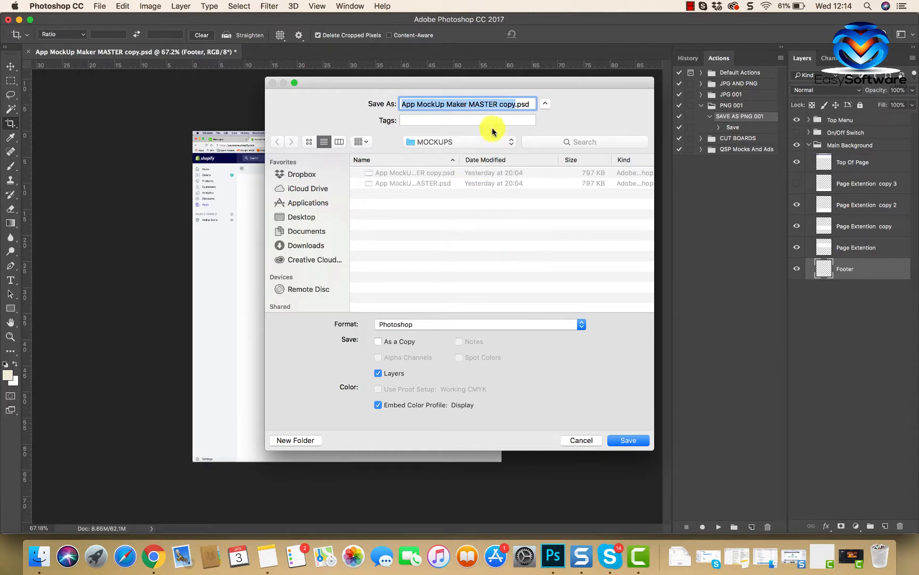
text(DA)
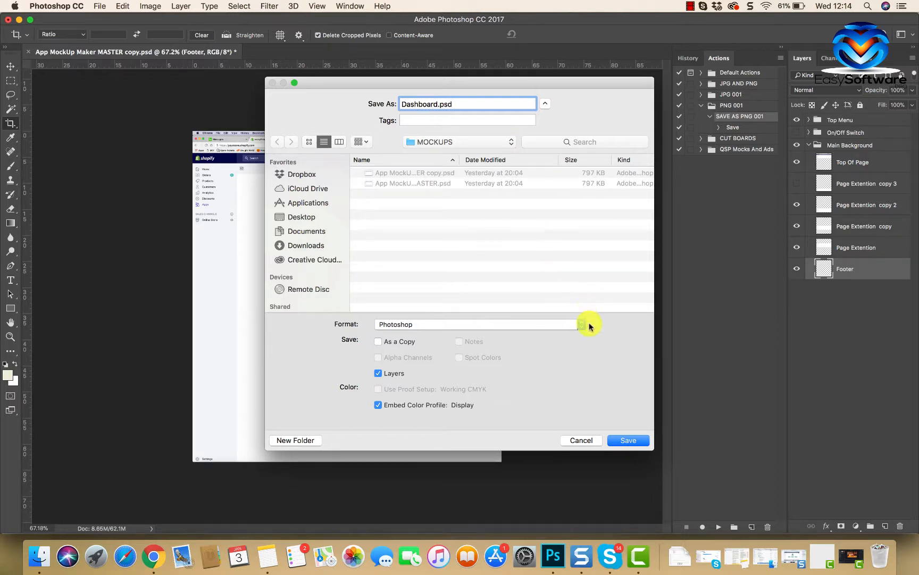
click(581, 324)
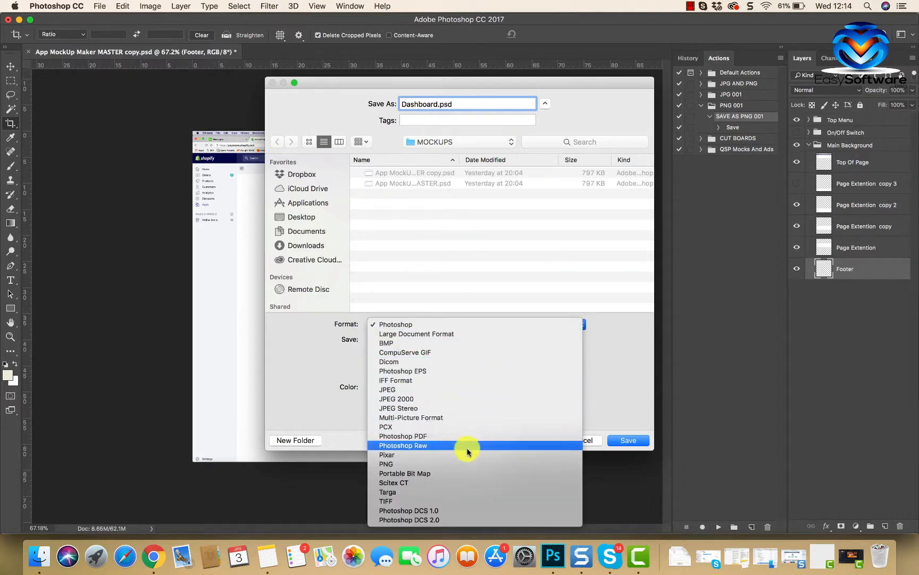
click(461, 464)
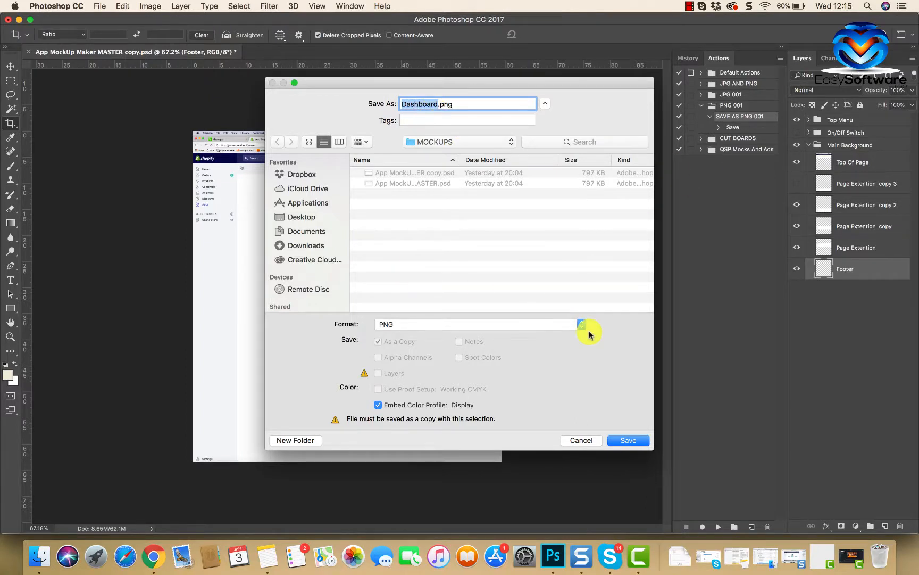
click(620, 440)
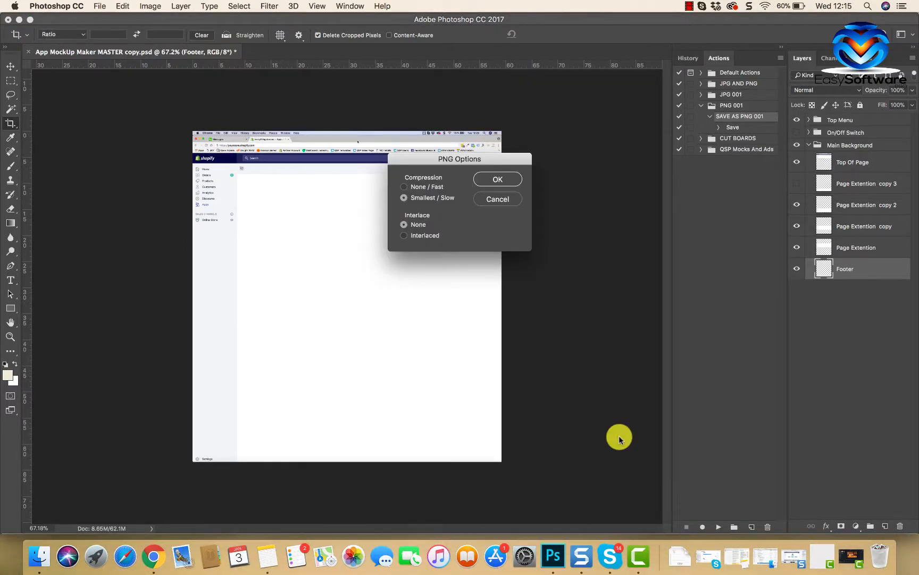
click(498, 179)
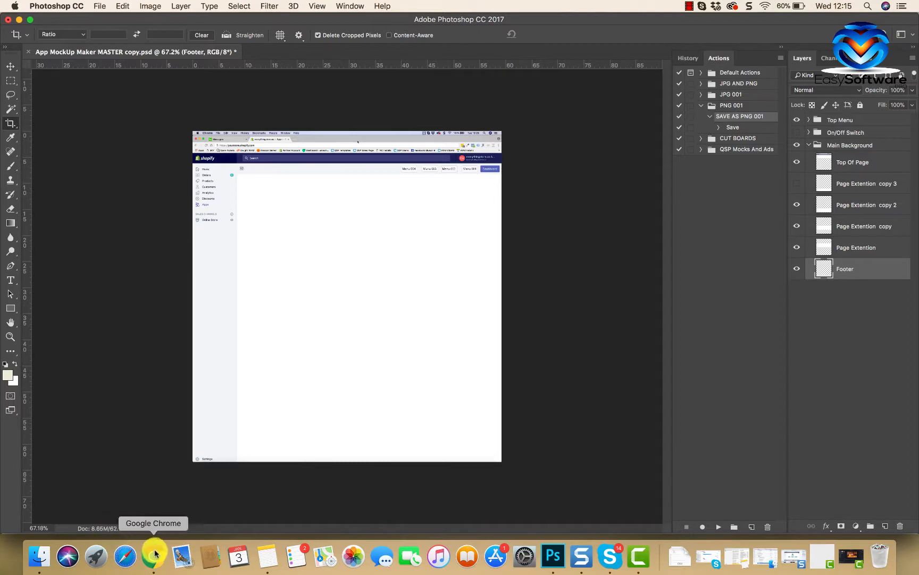
Step: Check the MOCKUPS folder in Finder for the exported Dashboard.png, and return to Photoshop
click(30, 562)
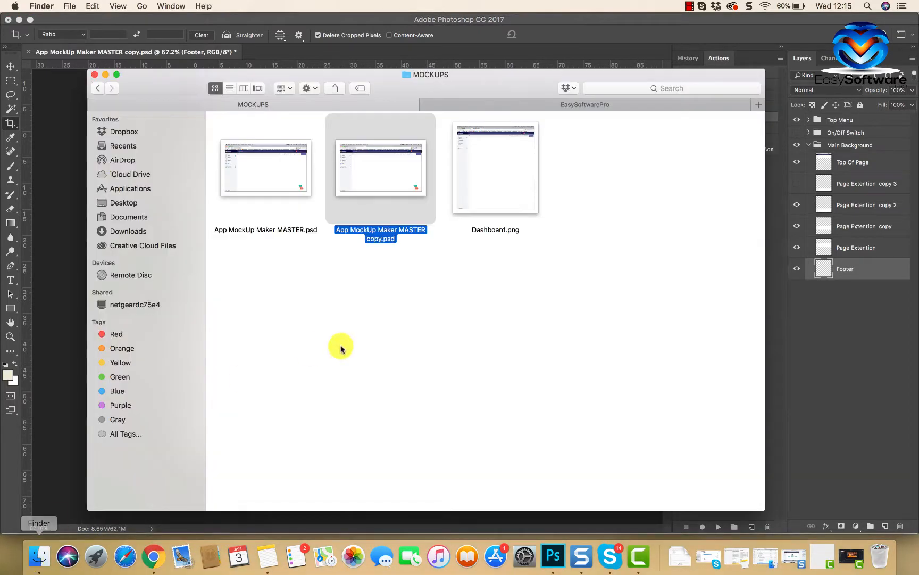
click(421, 324)
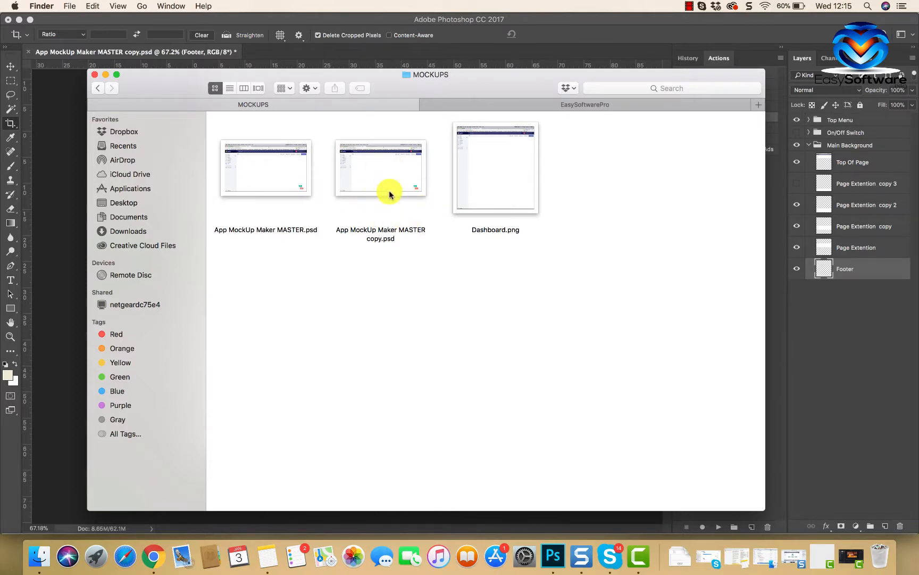
click(106, 77)
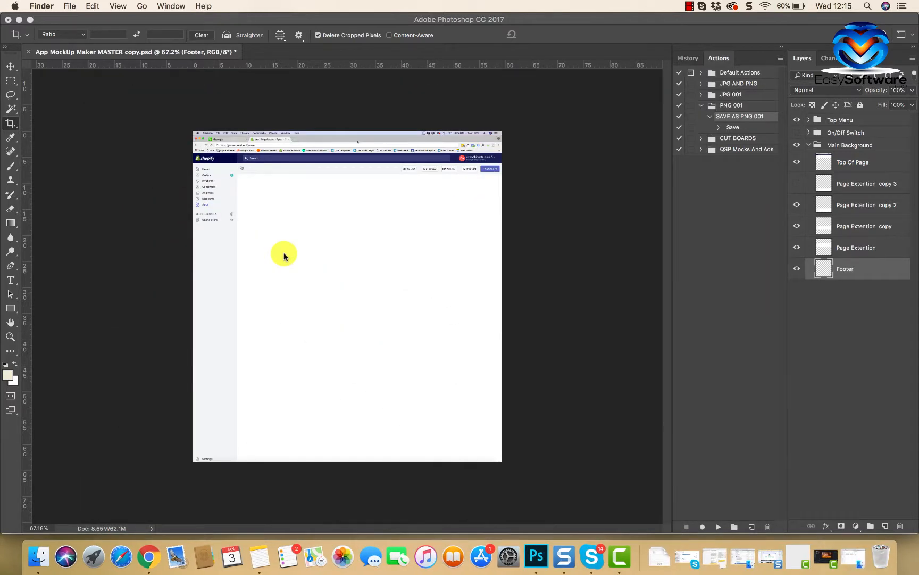
click(95, 115)
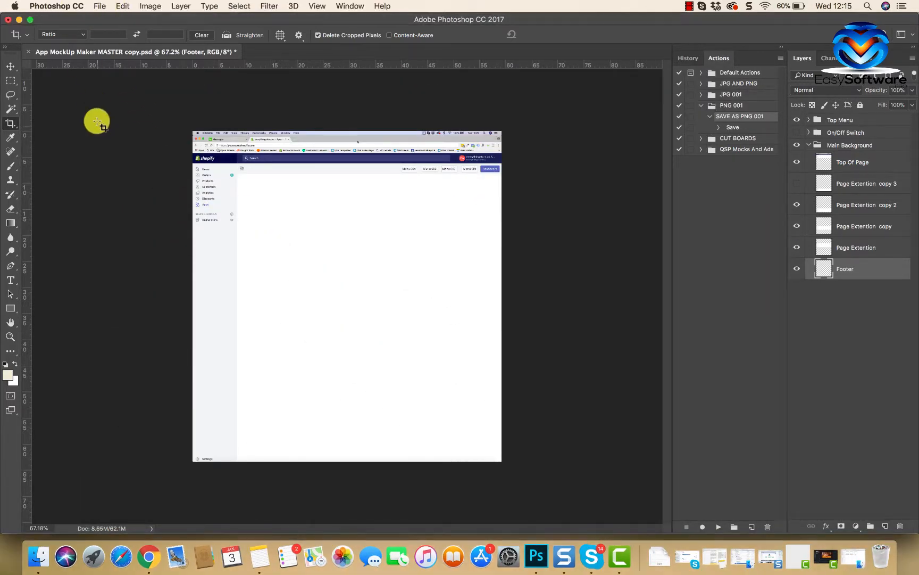
Step: Save the layered document in Photoshop format as Dashboard PSD.psd in the MOCKUPS folder
click(99, 6)
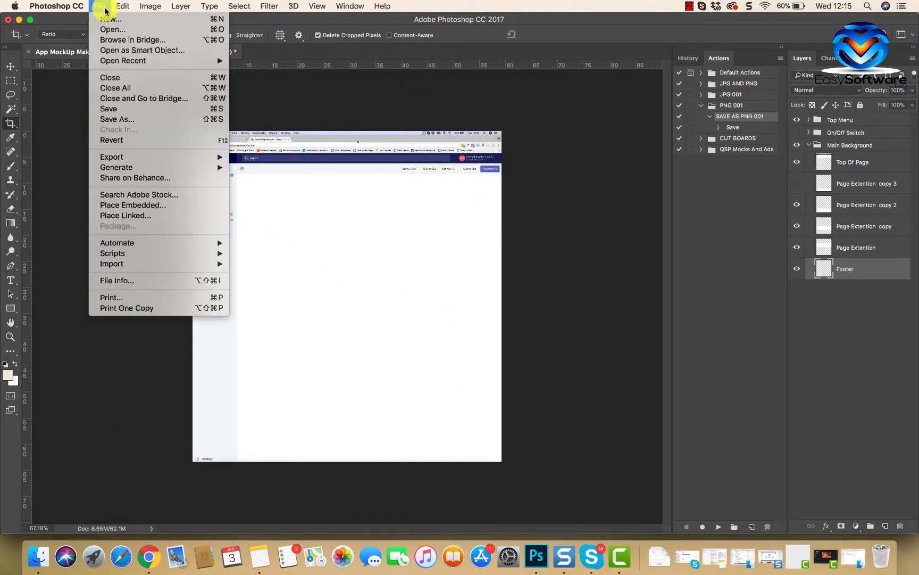
click(127, 120)
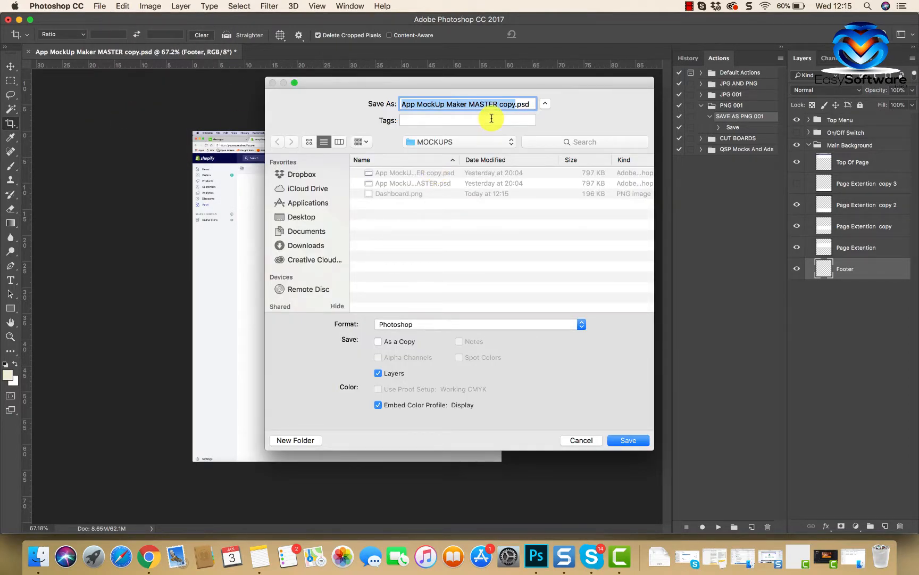
text(Dashboard PSD)
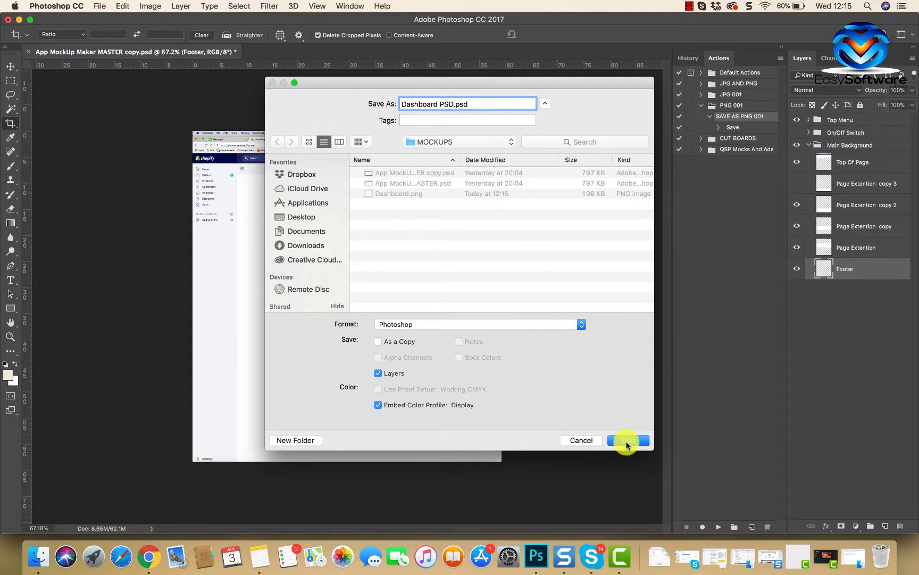
click(626, 441)
click(587, 226)
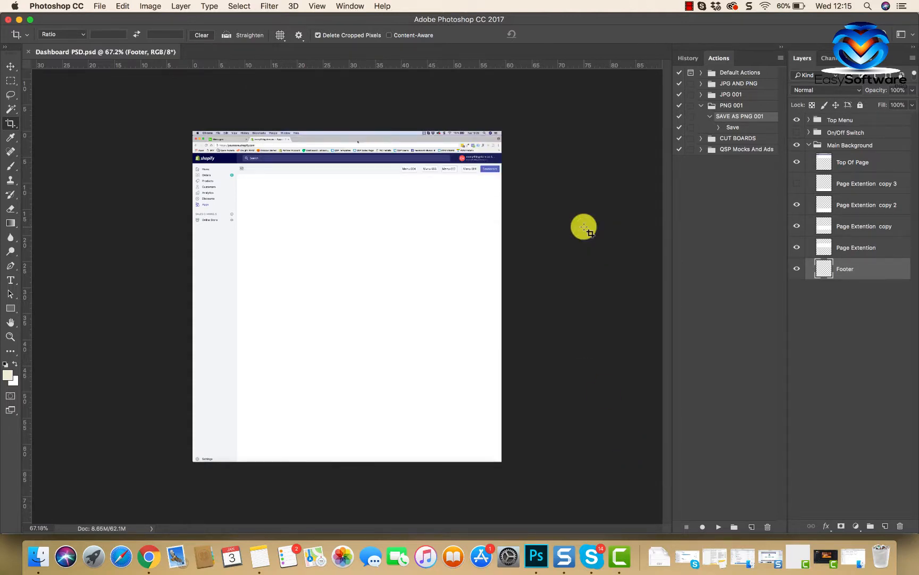
Step: In Finder's MOCKUPS folder, move App MockUp Maker MASTER copy.psd to the Trash and shift both Dashboard files into the gap
click(34, 551)
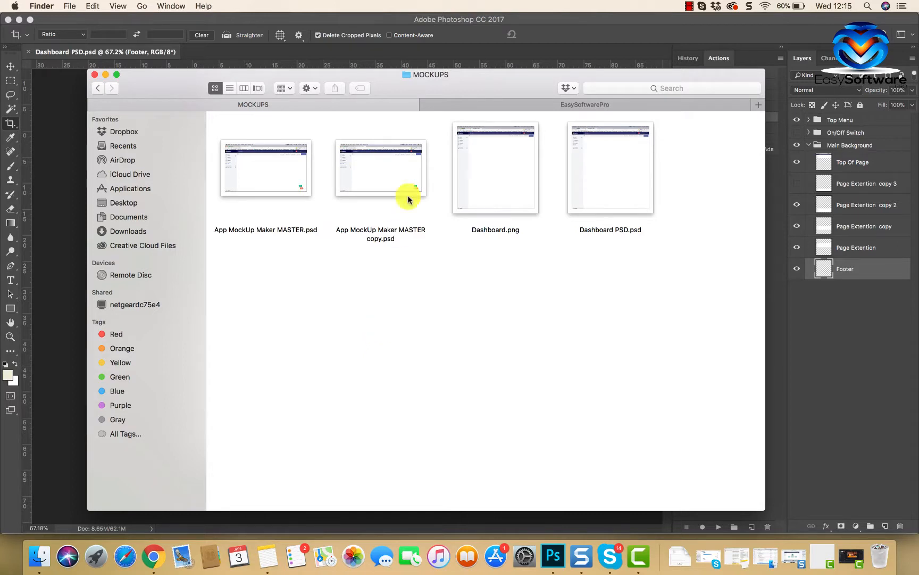
right_click(389, 162)
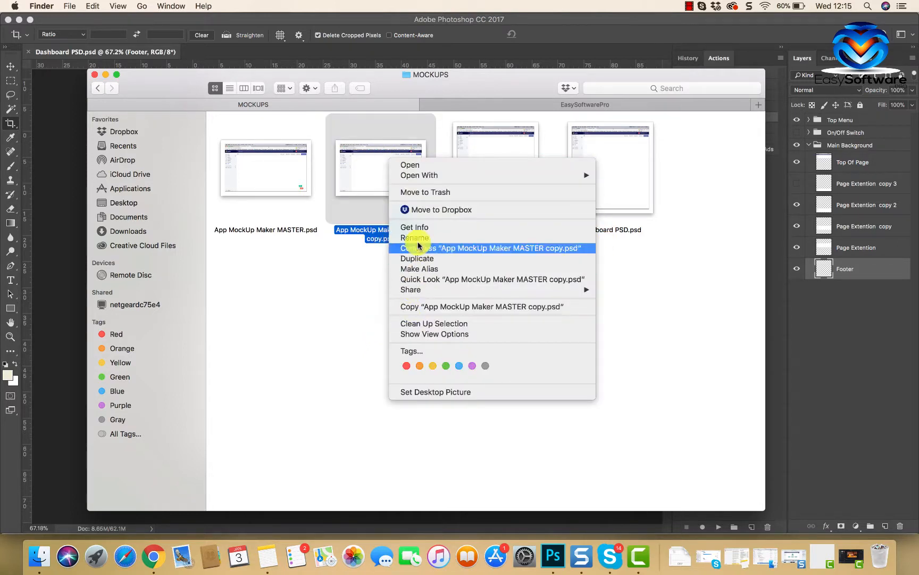
click(364, 302)
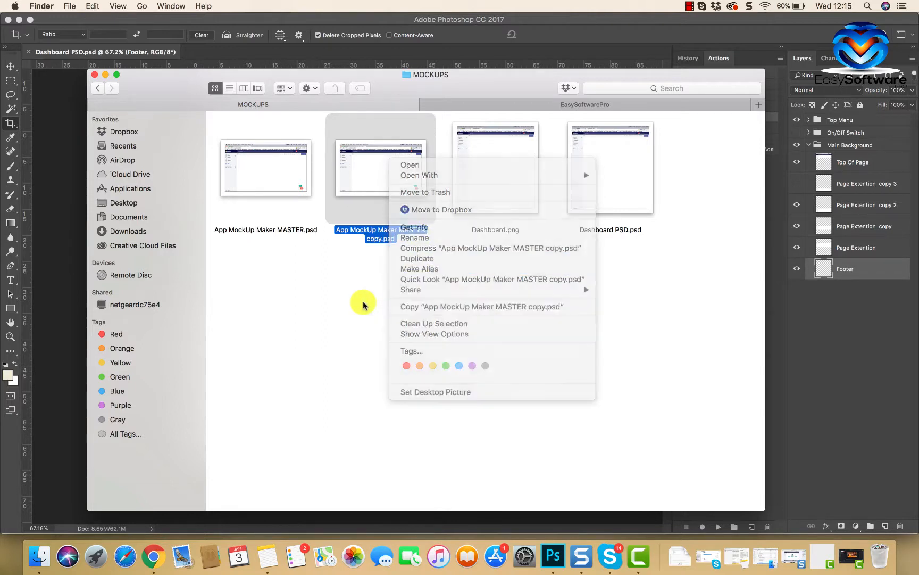
click(531, 302)
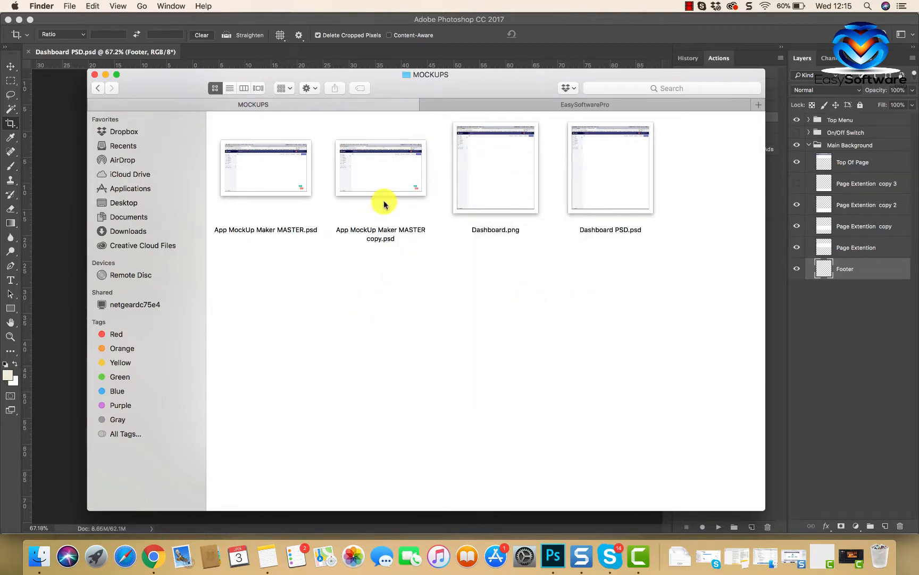
right_click(385, 180)
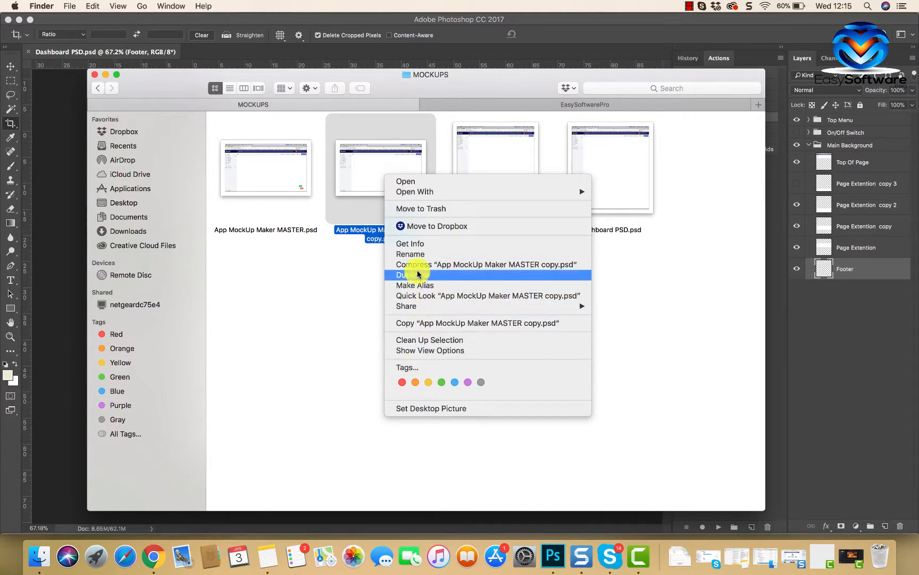
click(421, 209)
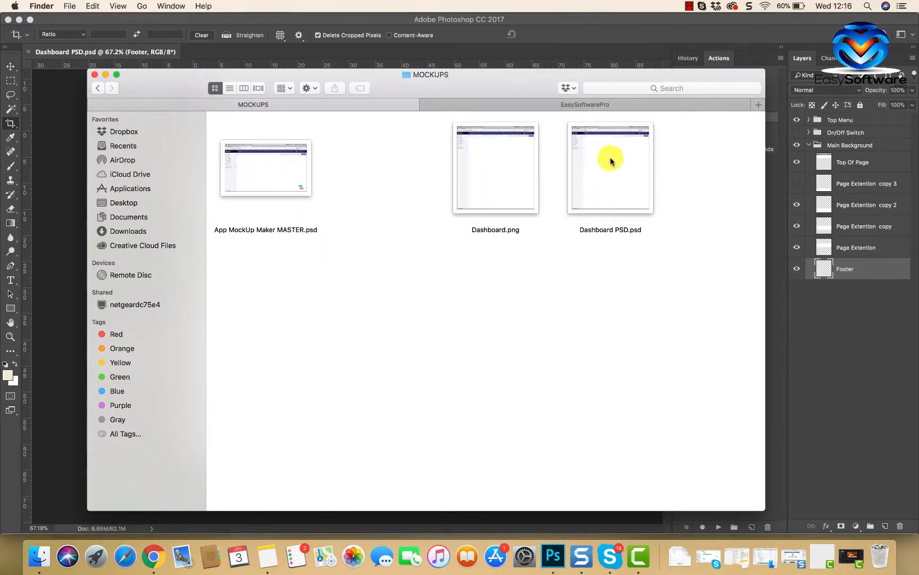
drag(432, 145, 469, 178)
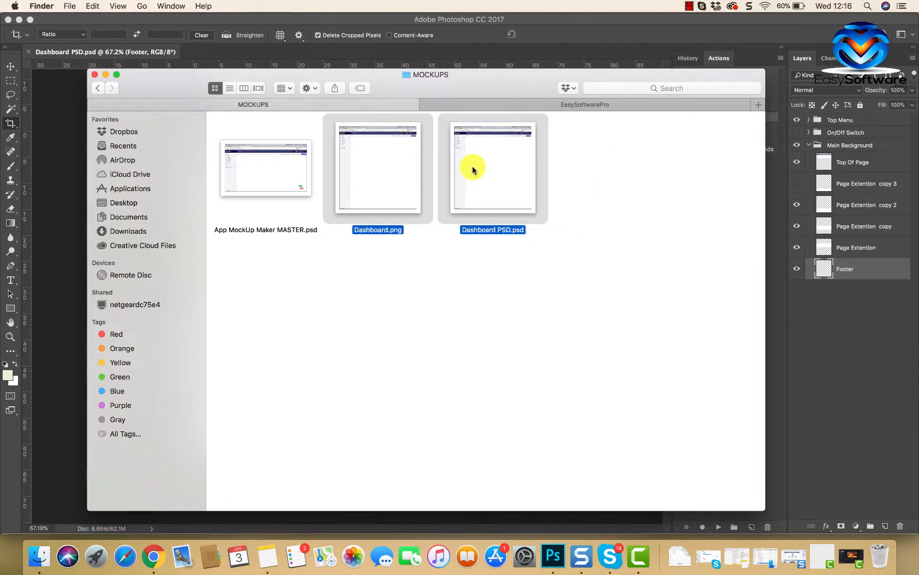
click(478, 260)
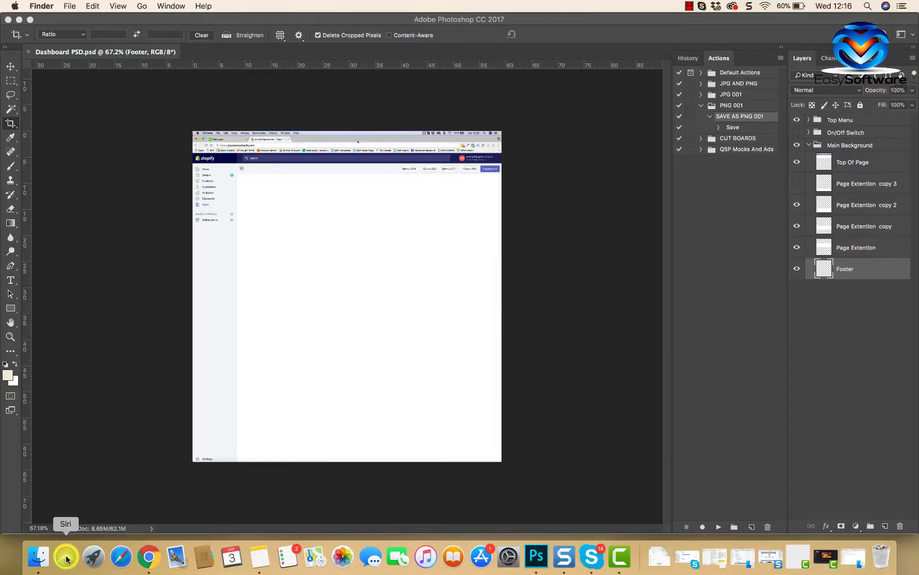
Step: Switch to Chrome and open Google Drive in a new tab
click(158, 556)
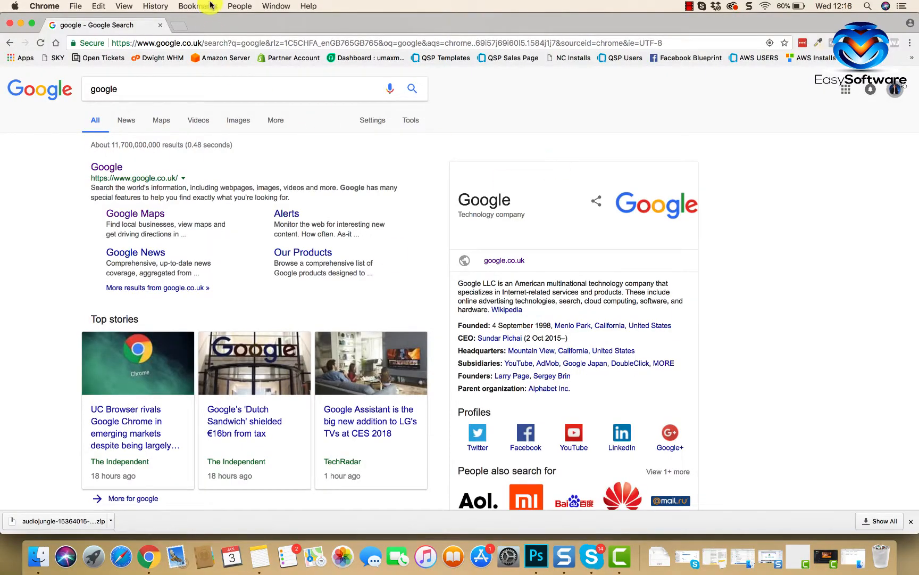
click(181, 26)
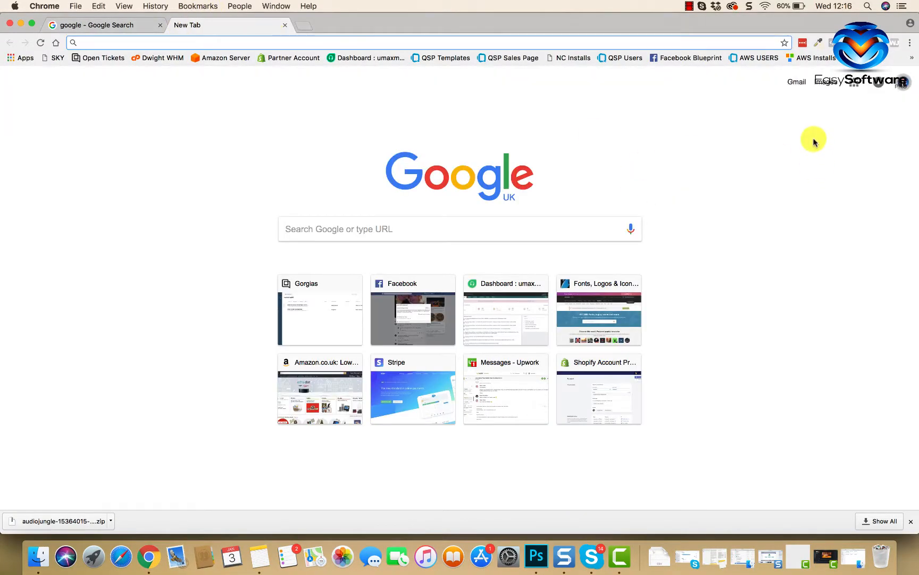
click(879, 82)
click(814, 255)
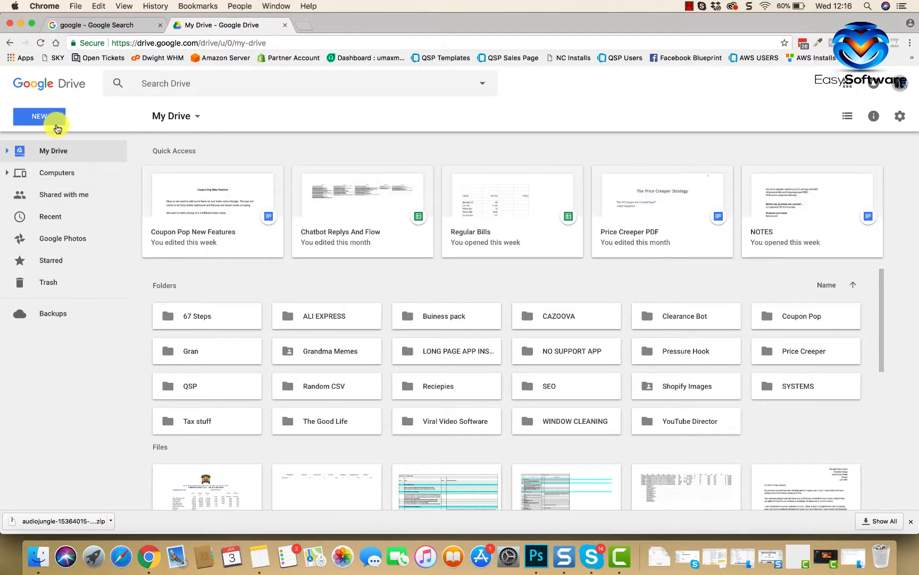
Step: Create a new folder named YOUR SOFTWARE IDEA in My Drive
click(58, 119)
click(61, 143)
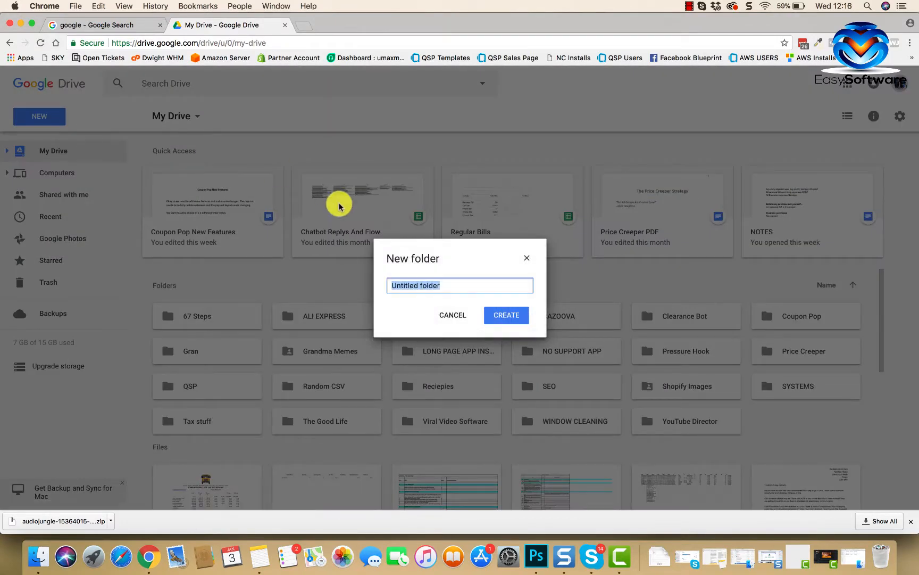
text(yo)
key(BackSpace)
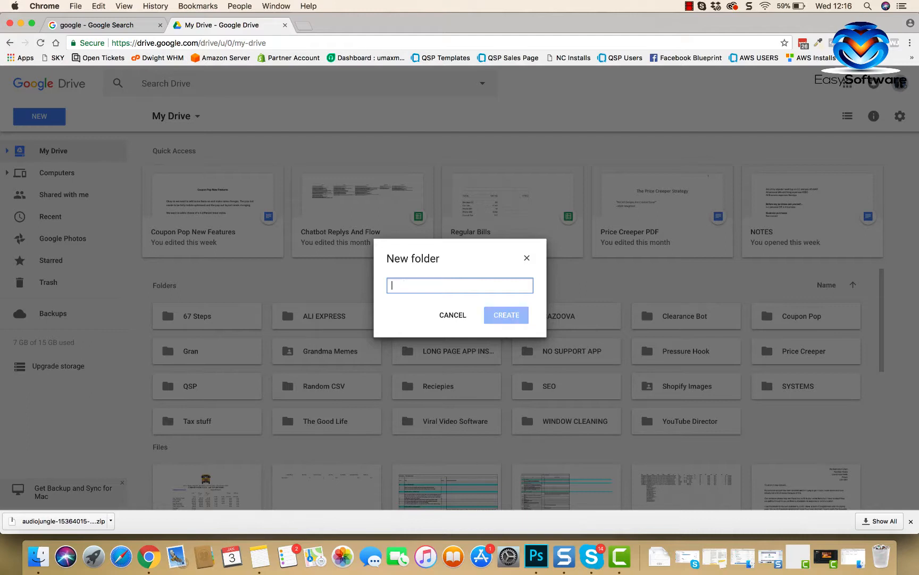
text(YO)
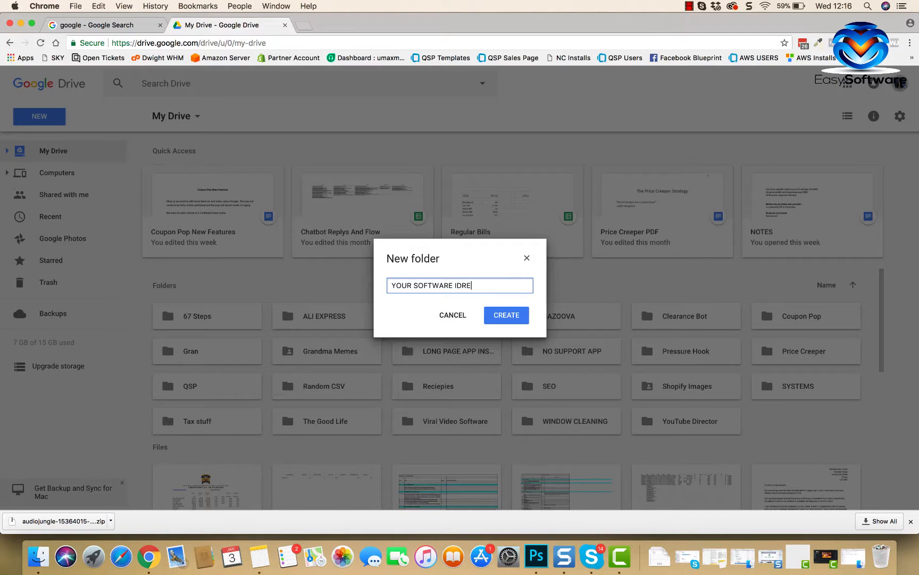
text(UR SOFTWARE IDEA)
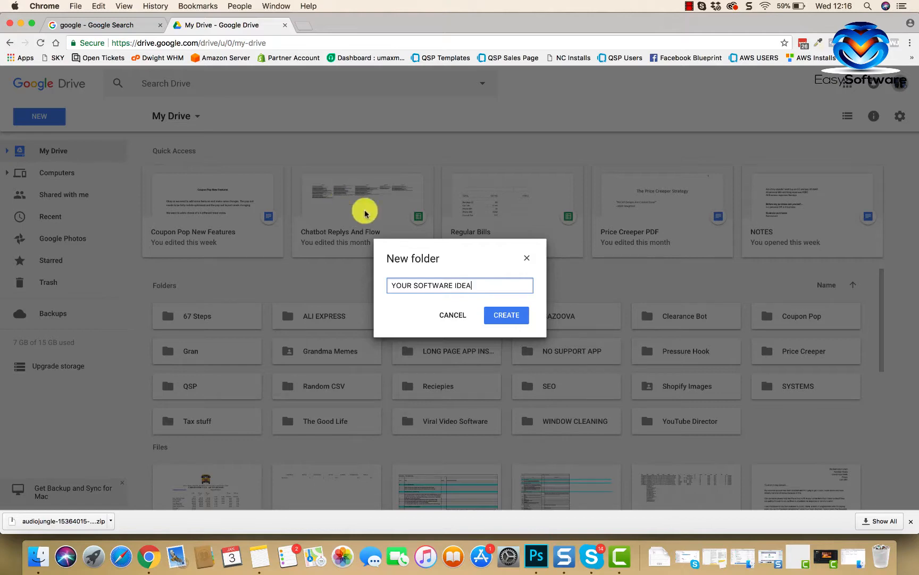
click(492, 315)
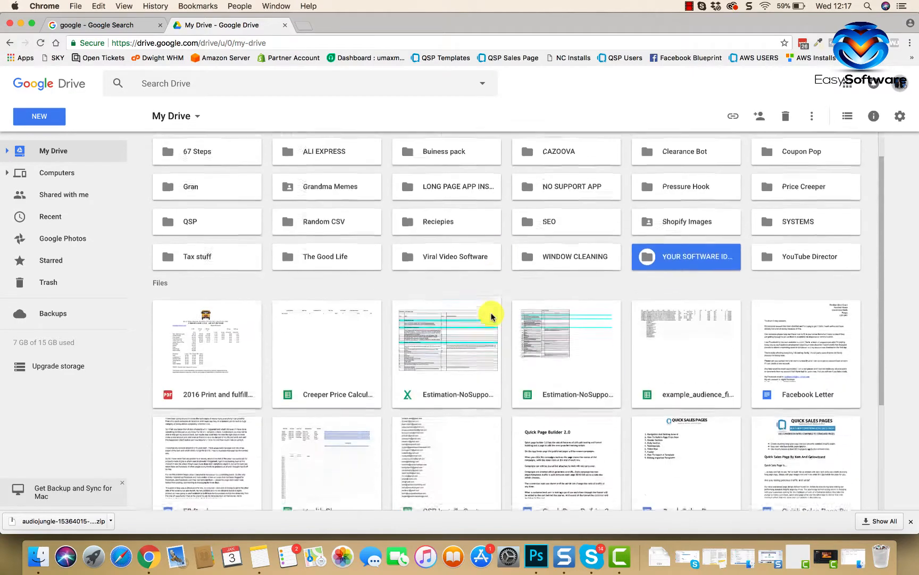
Step: Open the YOUR SOFTWARE IDEA folder and create a new Google Docs document in it
double_click(700, 253)
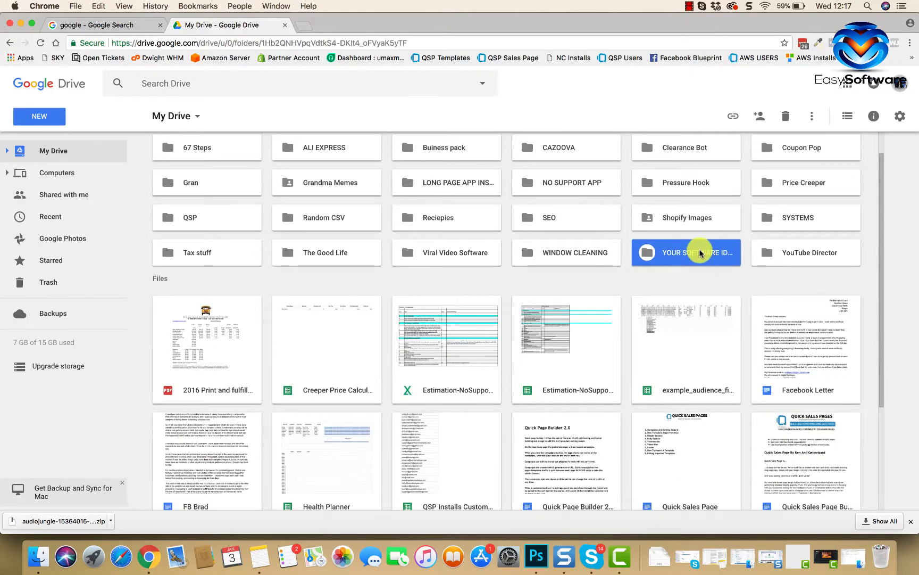
click(50, 121)
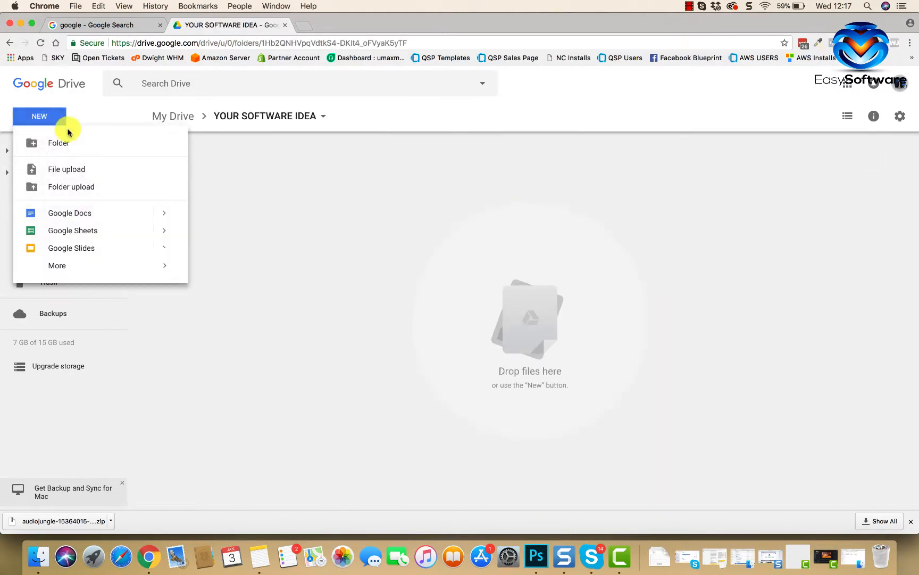
click(76, 215)
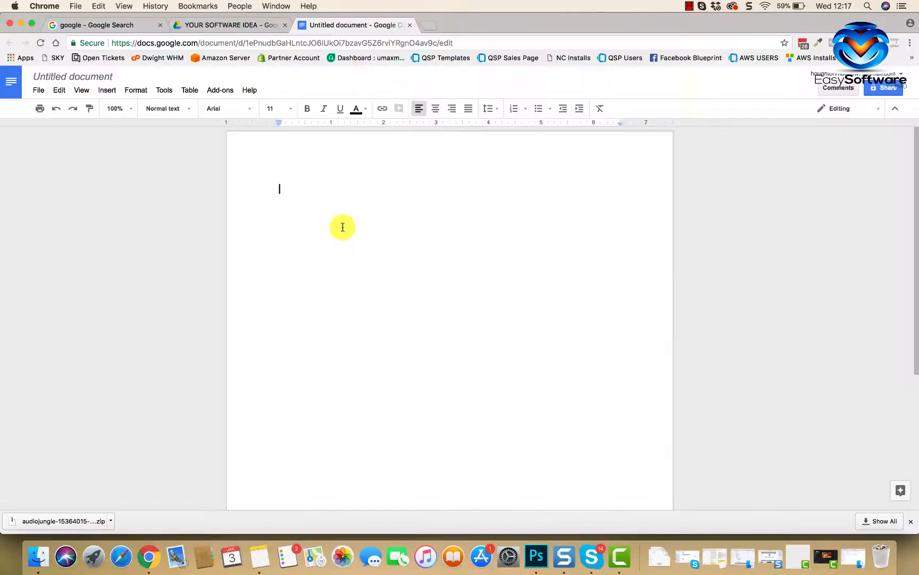
Step: Title the untitled document YOUR SOFTWARE IDEA and return to the page body
click(118, 77)
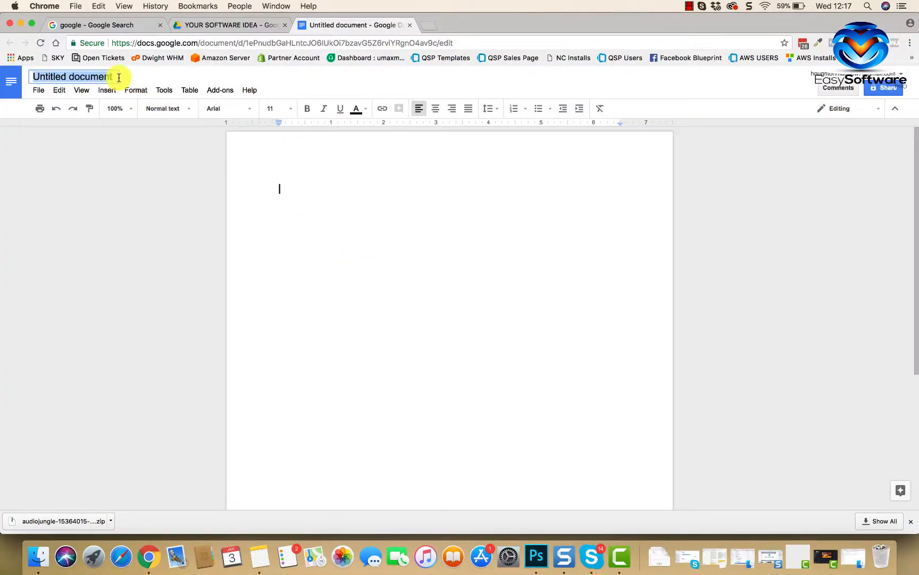
text(YOUY)
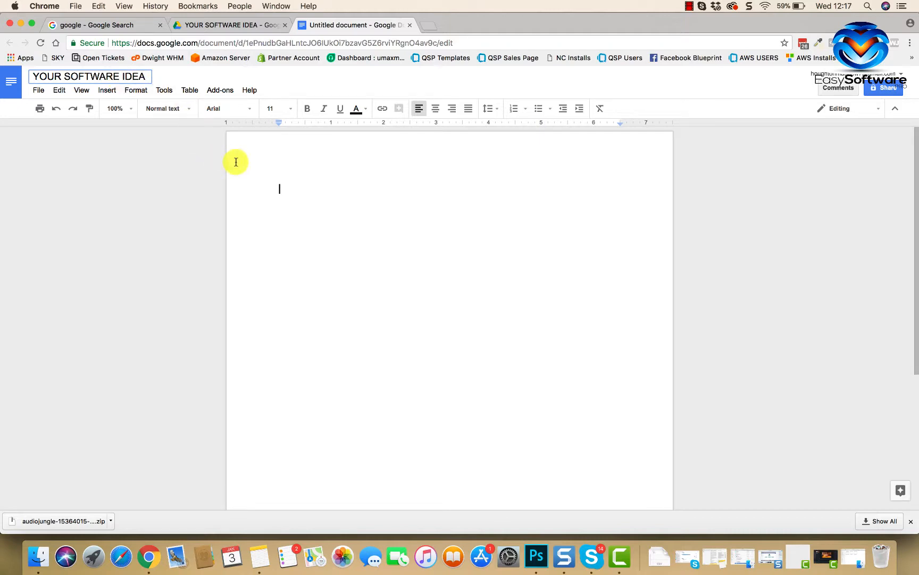
click(279, 198)
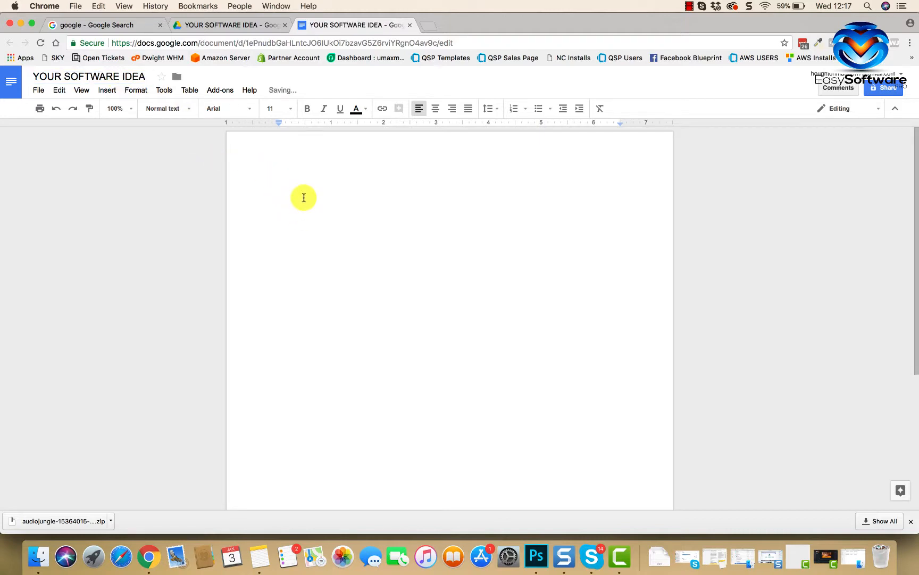
Step: Write YOUR SOFTWARE IDEAR as the document's first line and correct the spelling of its last word
text(YOUR SOFTWARE IDEAR)
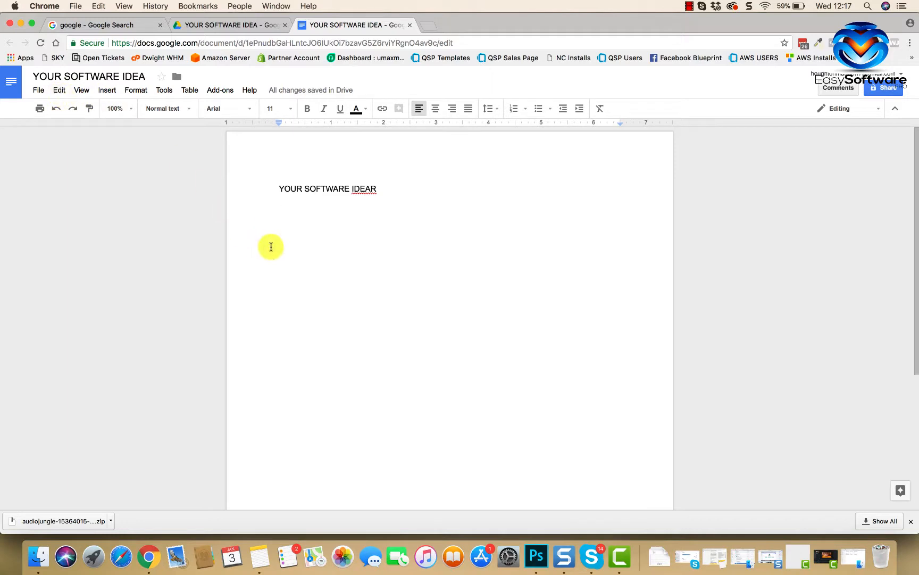
drag(377, 189, 353, 190)
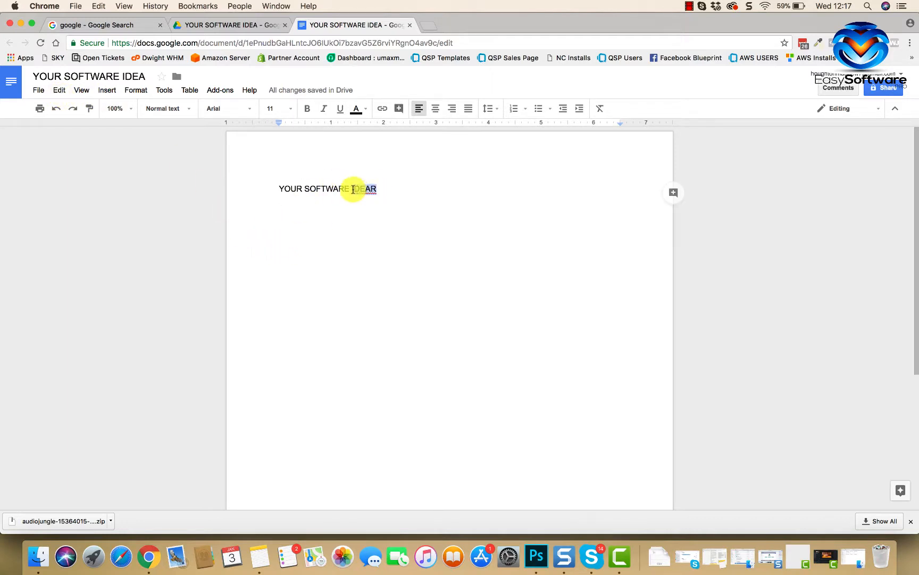
right_click(352, 189)
click(381, 213)
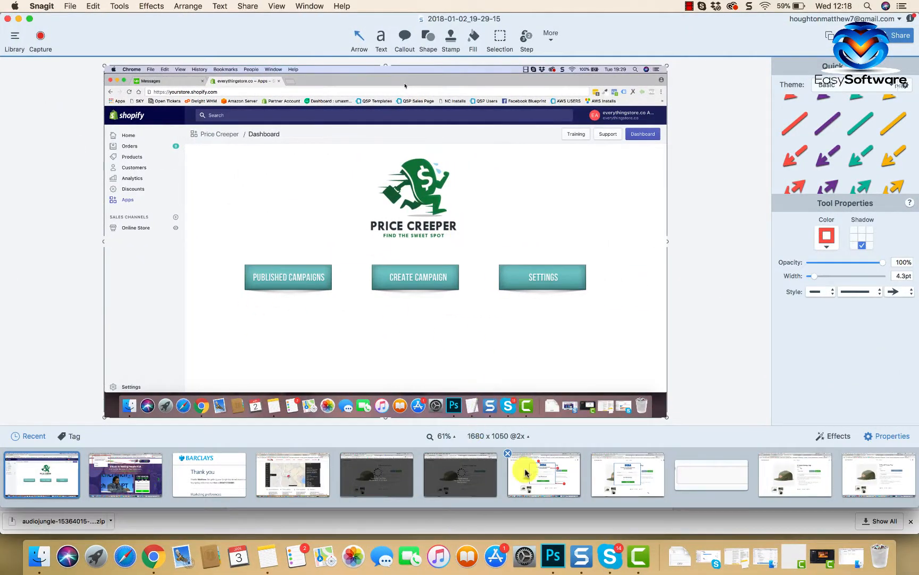
Step: Switch to Snagit and open the SEGA offer popup capture annotated with numbered arrows 1 to 4
click(553, 479)
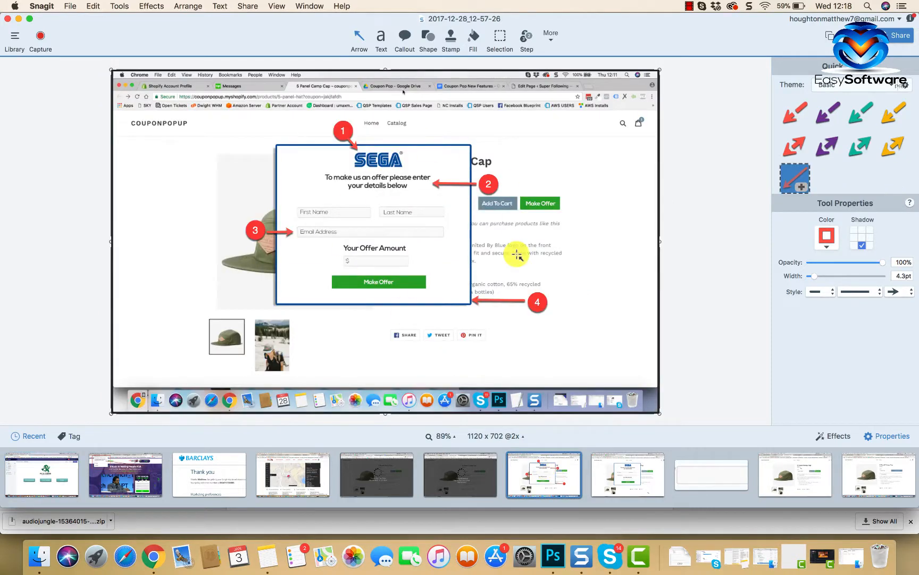